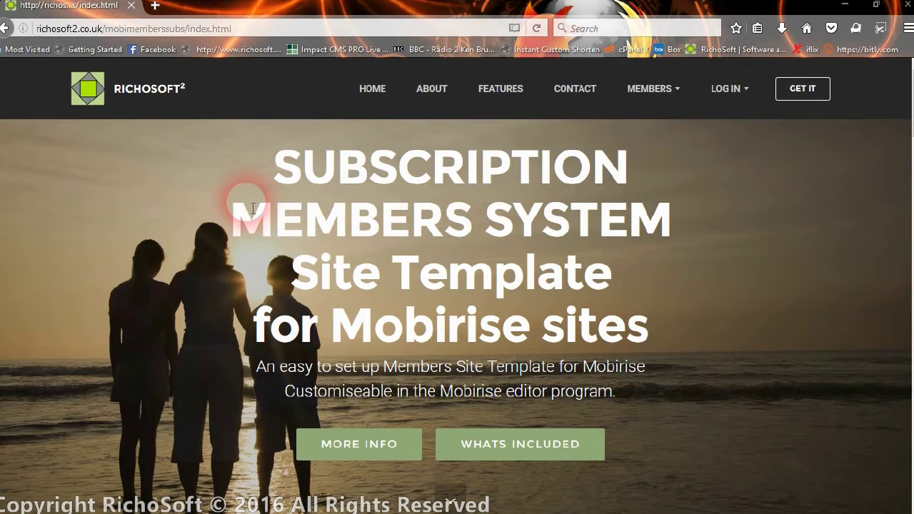
Step: Open the Member Registration form and enter the member's full name and saved contact e-mail
left_click(656, 91)
left_click(658, 280)
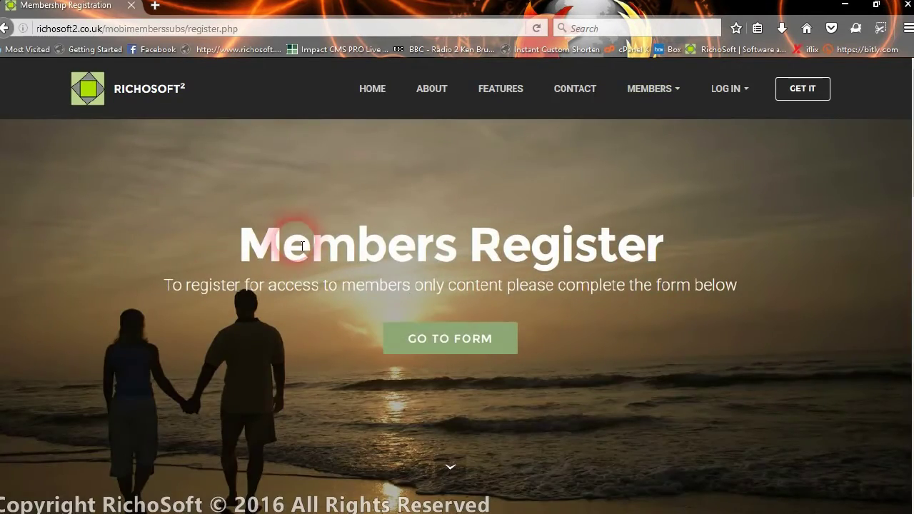
left_click(490, 349)
left_click(257, 153)
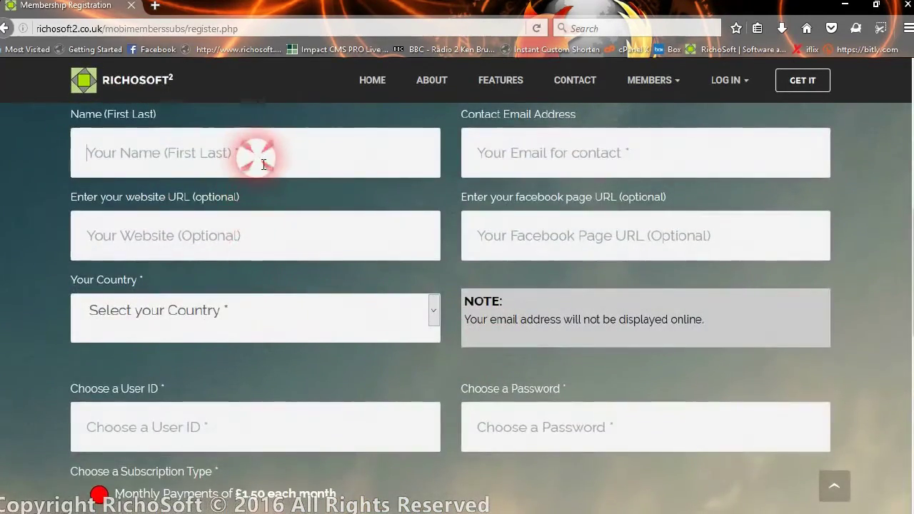
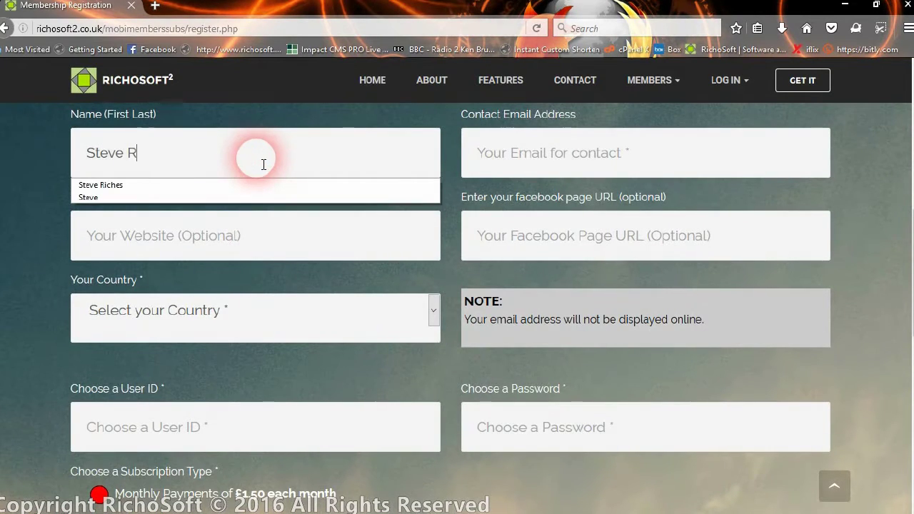
left_click(622, 153)
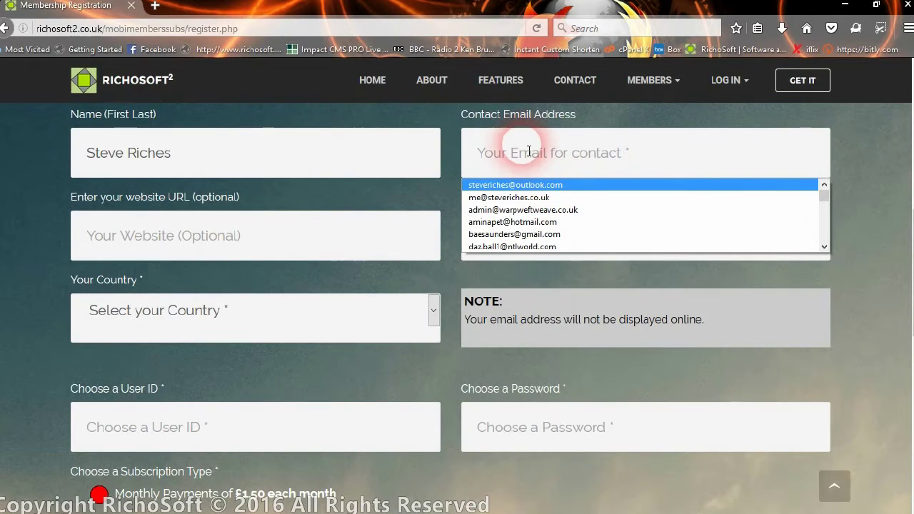
left_click(534, 185)
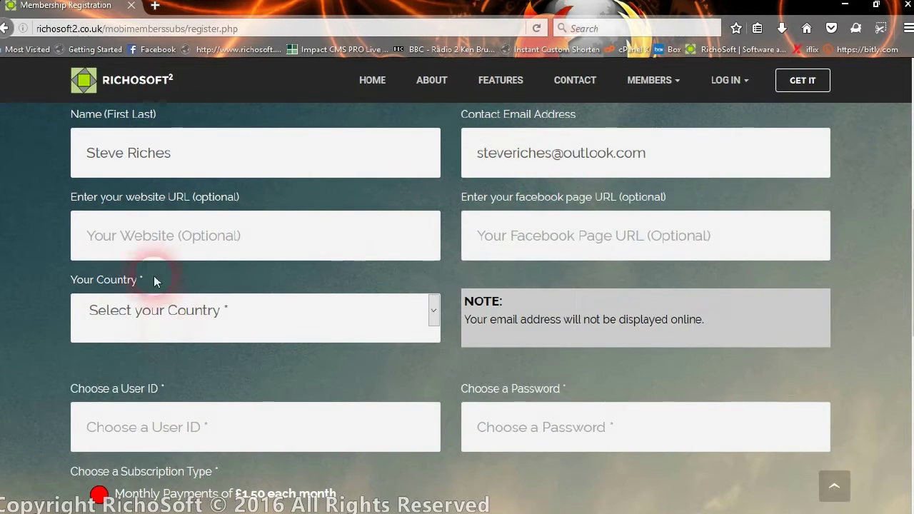
Step: Choose United Kingdom as the country, then enter the user ID and account password
left_click(271, 322)
left_click(129, 113)
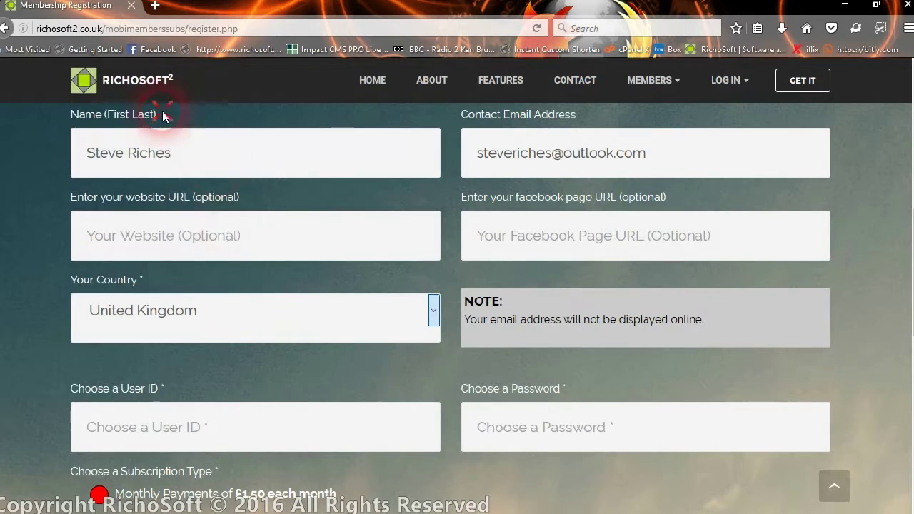
scroll(320, 288, "down", 2)
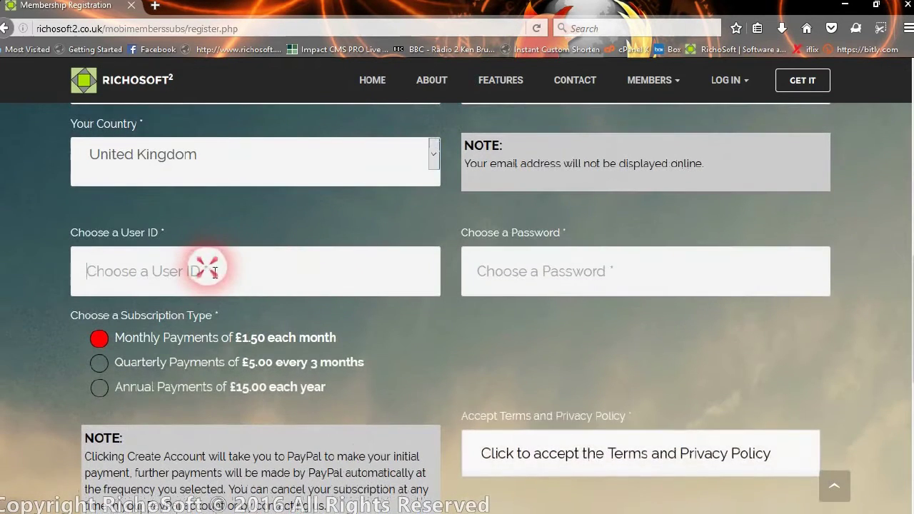
left_click(216, 272)
type("r")
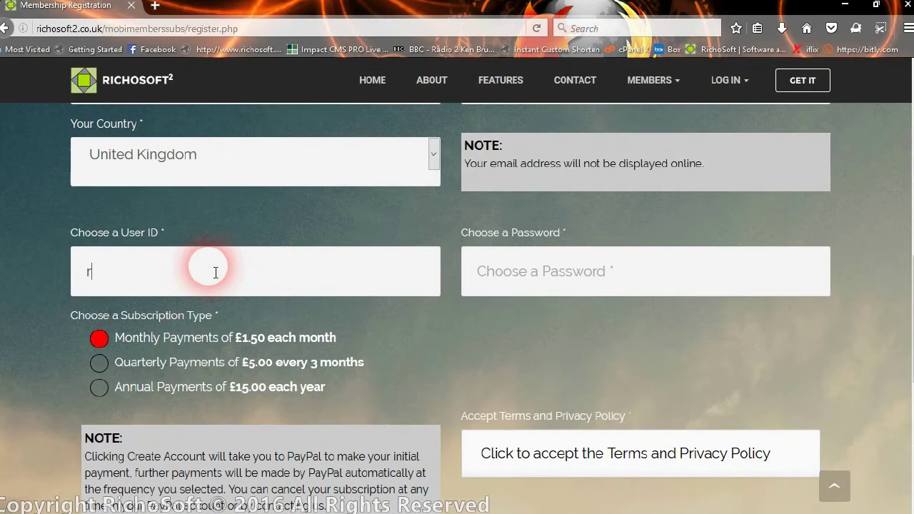
type("ichosr")
left_click(638, 278)
type("******")
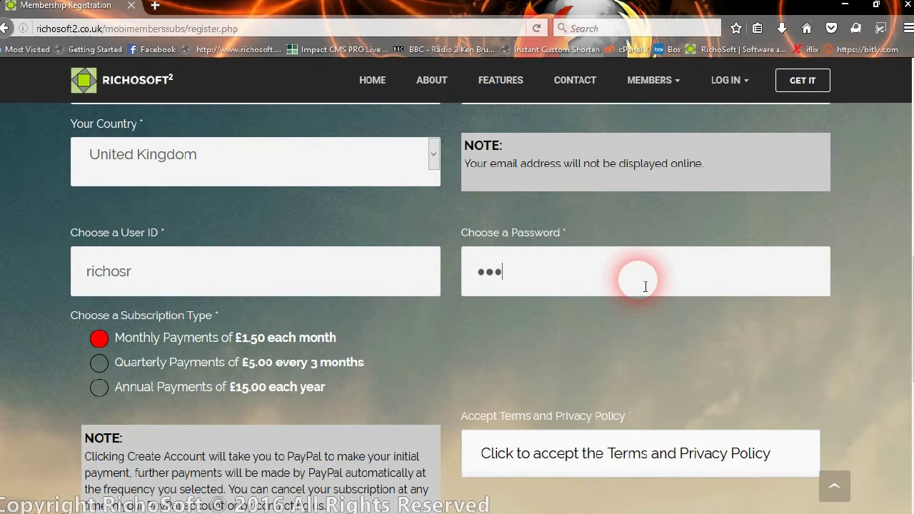
type("*")
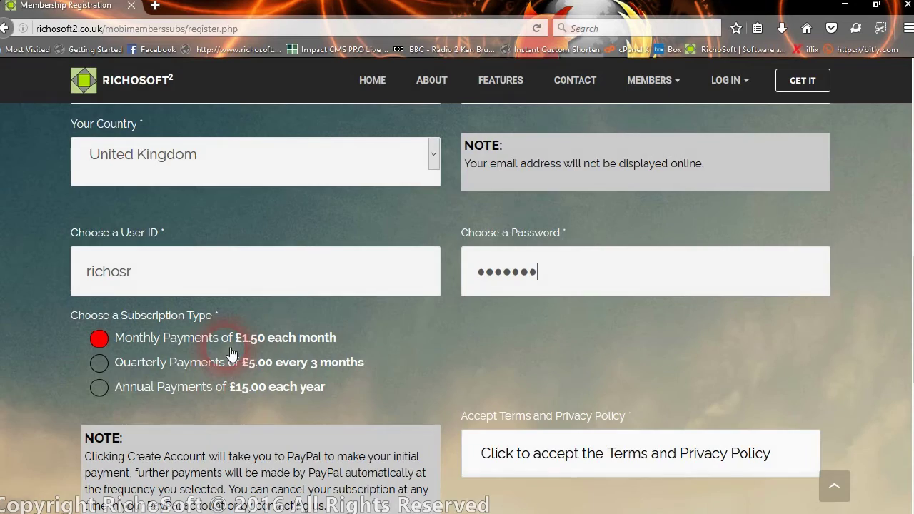
scroll(232, 350, "down", 2)
Step: Accept the Terms and Privacy Policy, create the account, and dismiss the browser's save-login prompt
left_click(531, 294)
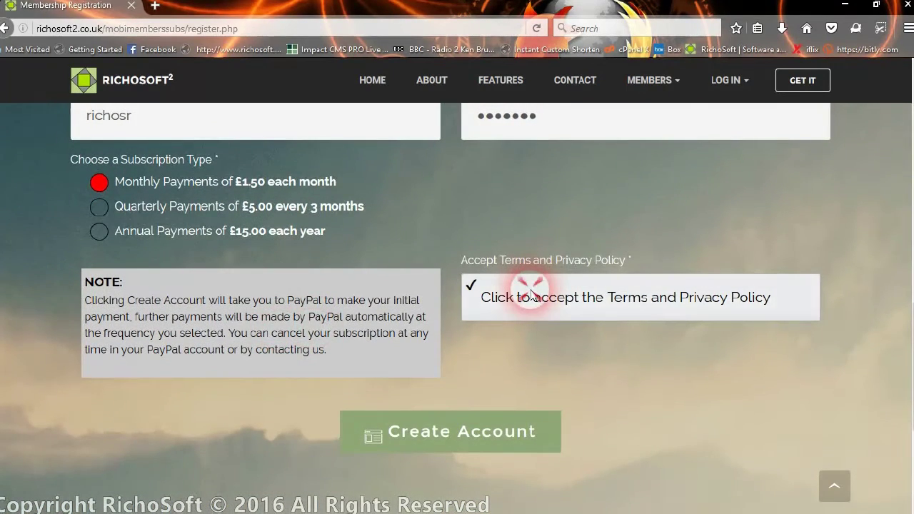
left_click(454, 435)
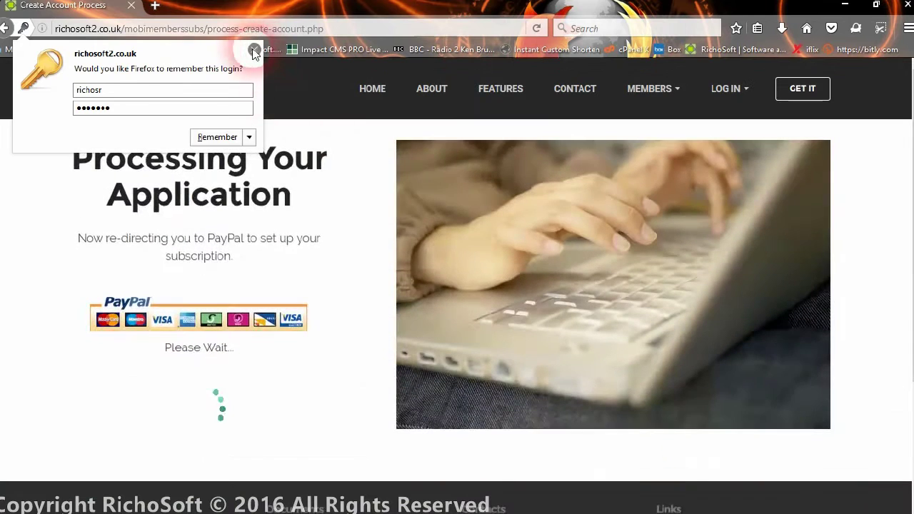
left_click(254, 49)
left_click(270, 198)
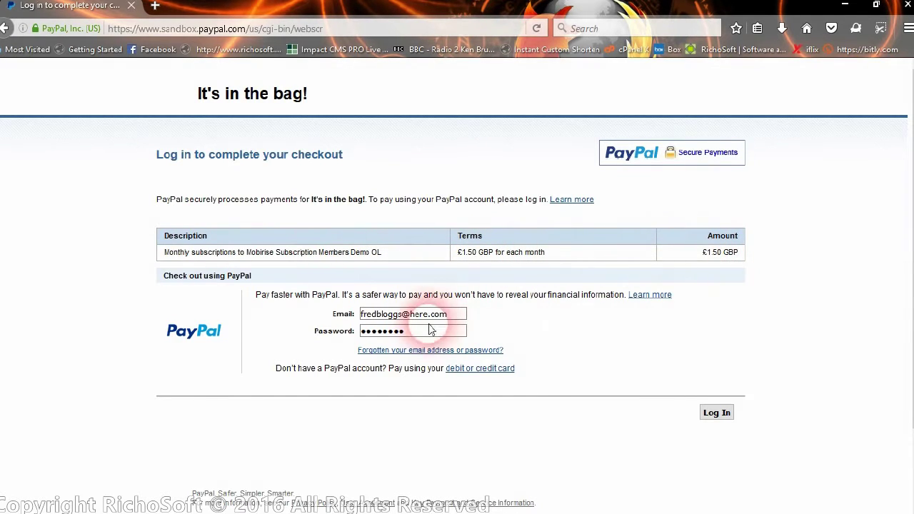
Step: Log in to PayPal sandbox and agree to pay the £1.50 GBP monthly subscription
left_click(718, 413)
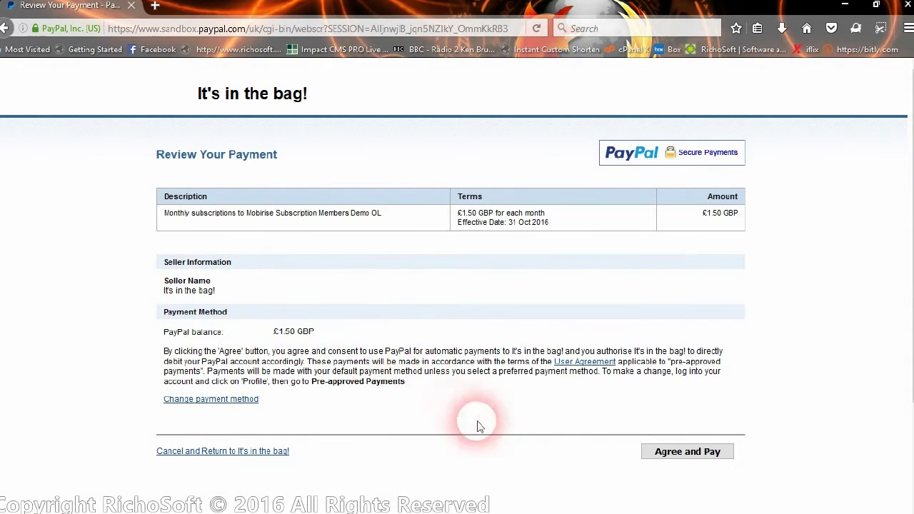
left_click(690, 452)
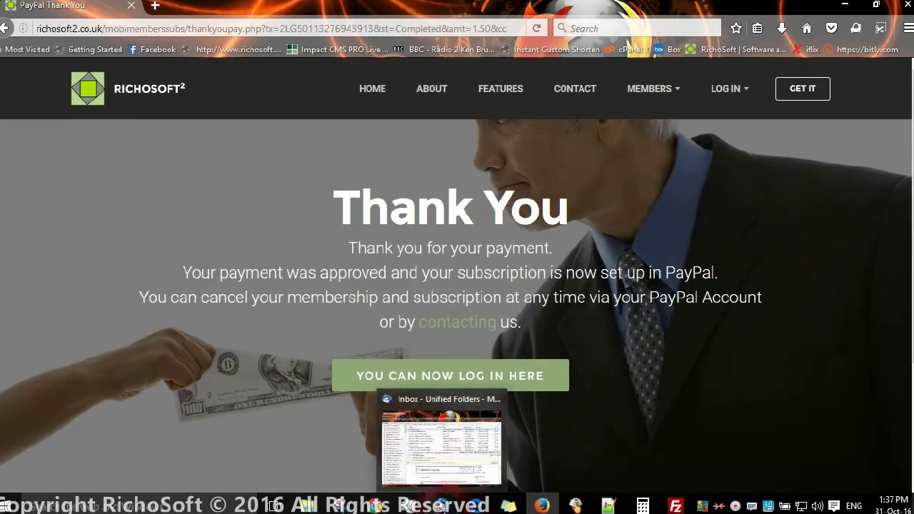
left_click(441, 506)
left_click(136, 72)
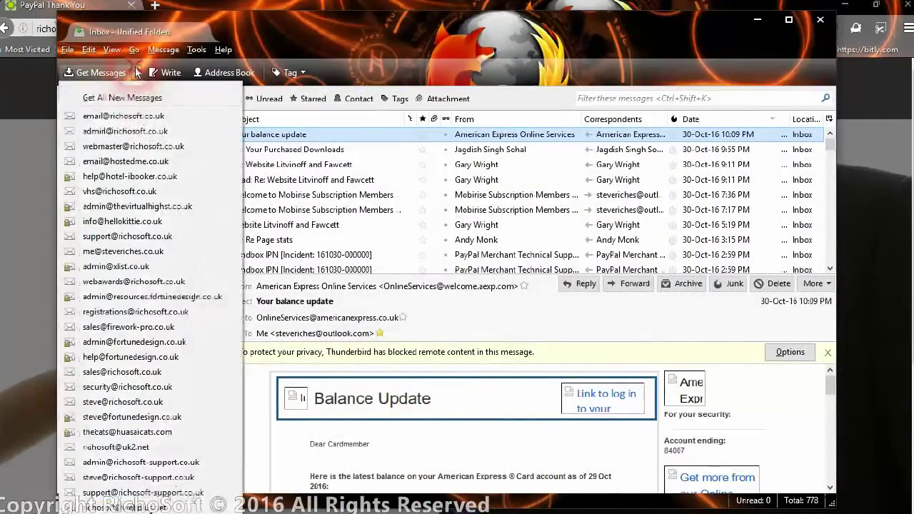
left_click(128, 99)
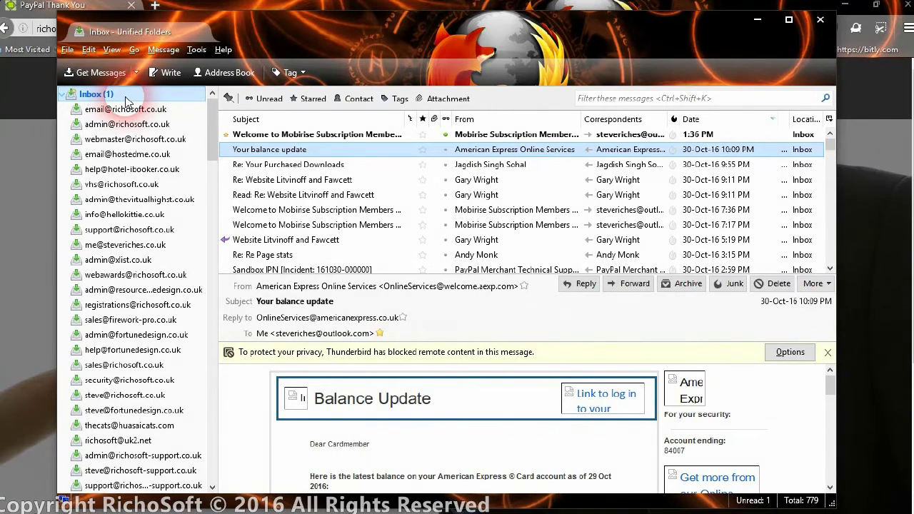
Step: Open the Welcome to Mobirise Subscription Members Demo OL email and show its remote images
left_click(333, 136)
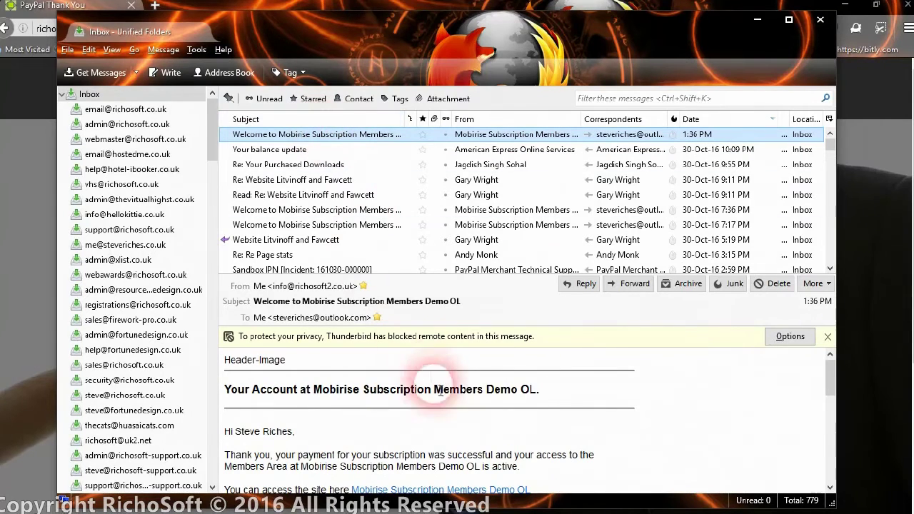
left_click(788, 337)
left_click(754, 357)
scroll(738, 380, "down", 2)
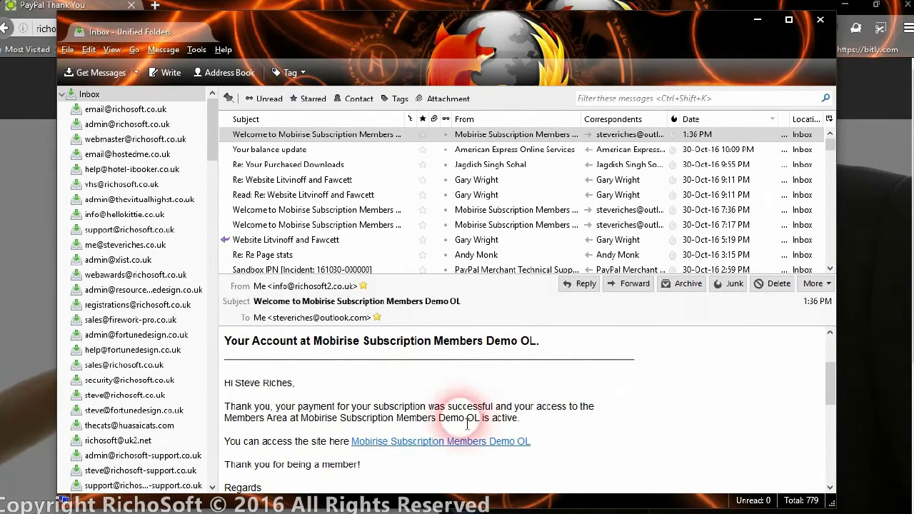
scroll(454, 439, "down", 2)
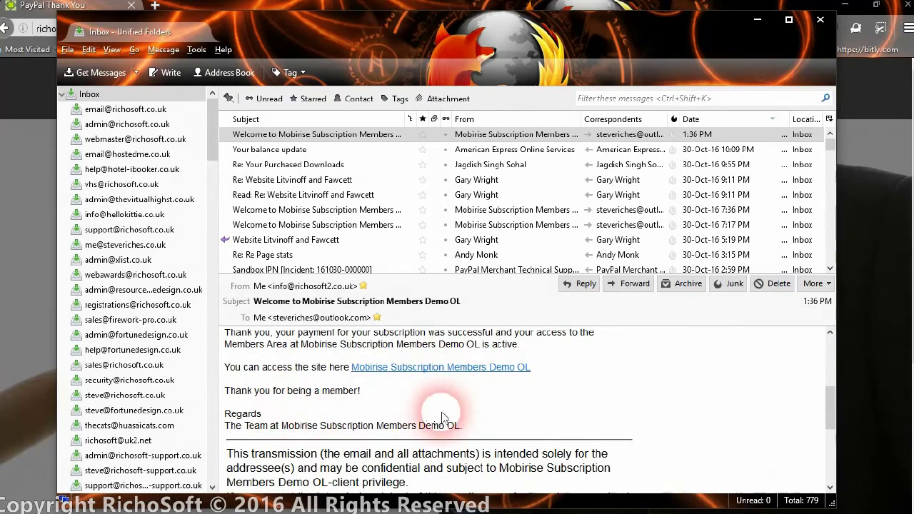
scroll(610, 388, "up", 2)
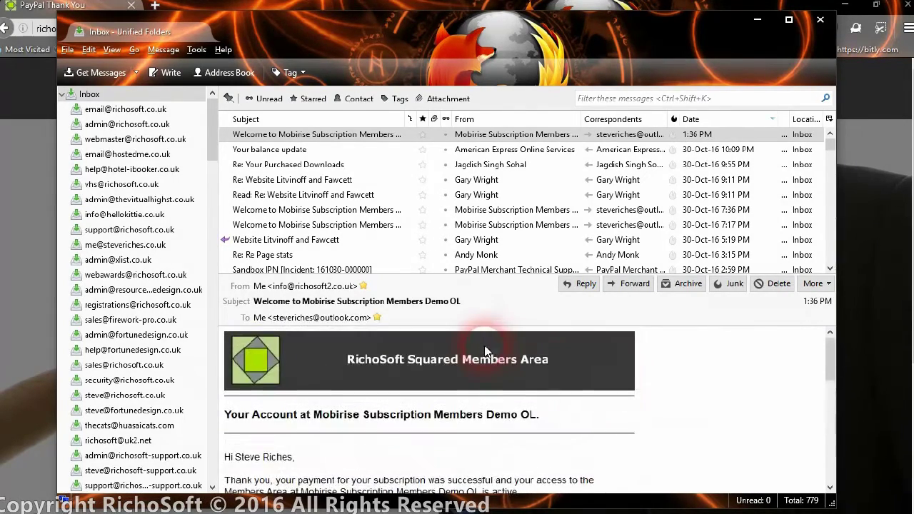
Step: Back in Firefox, confirm the Admin page is denied while logged out
left_click(758, 20)
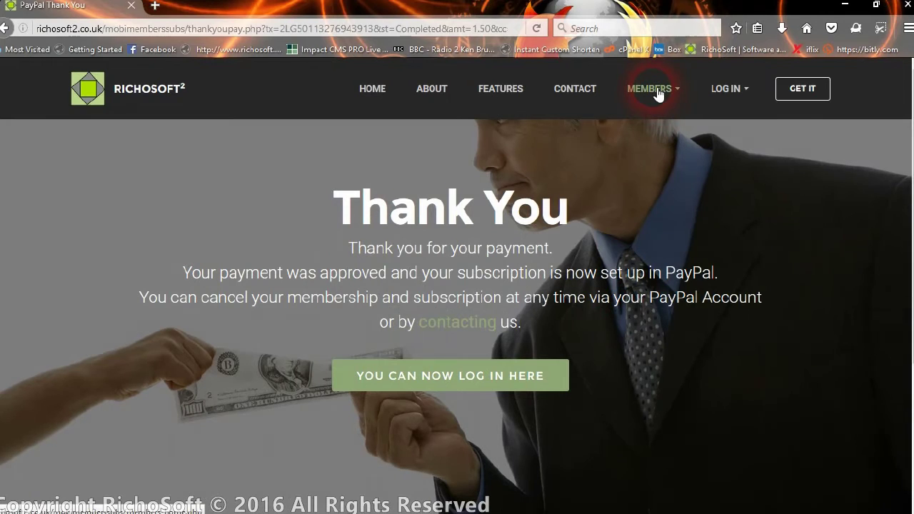
left_click(726, 89)
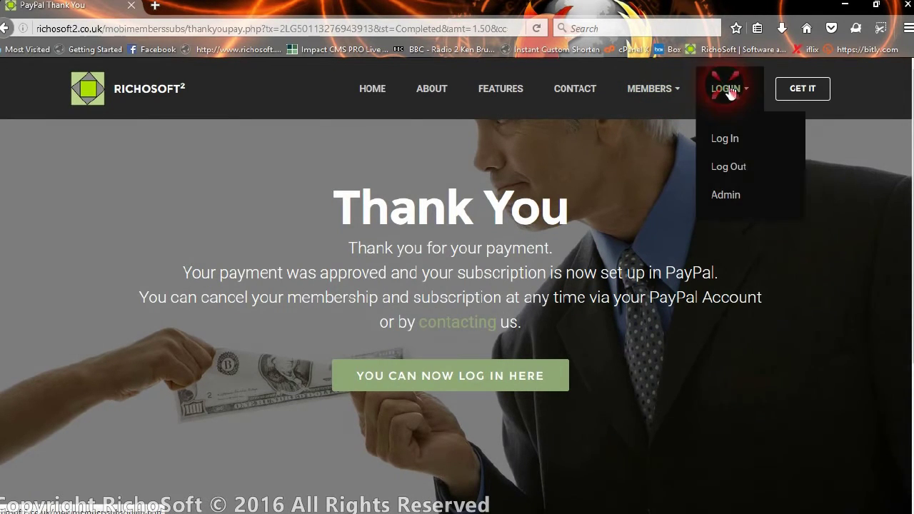
left_click(728, 193)
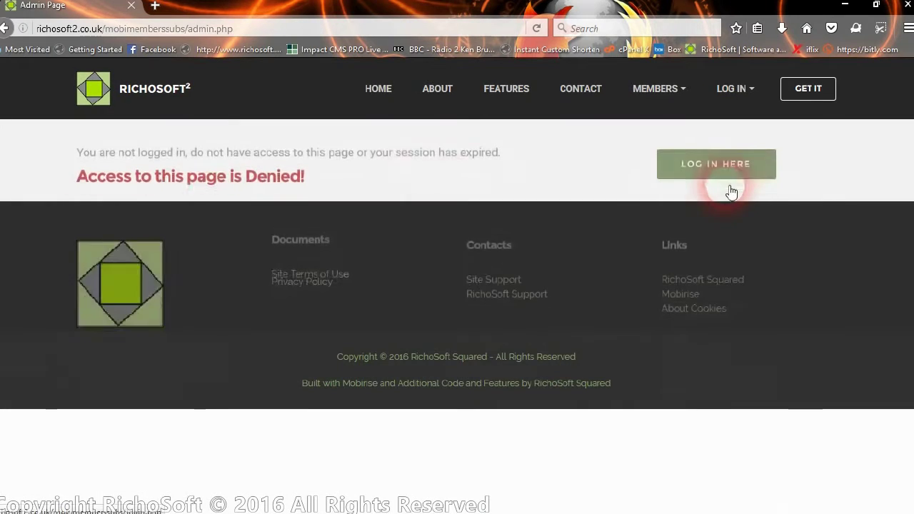
Step: On the Members Log In page, enter user ID 'admin' and fill in the saved password
left_click(688, 166)
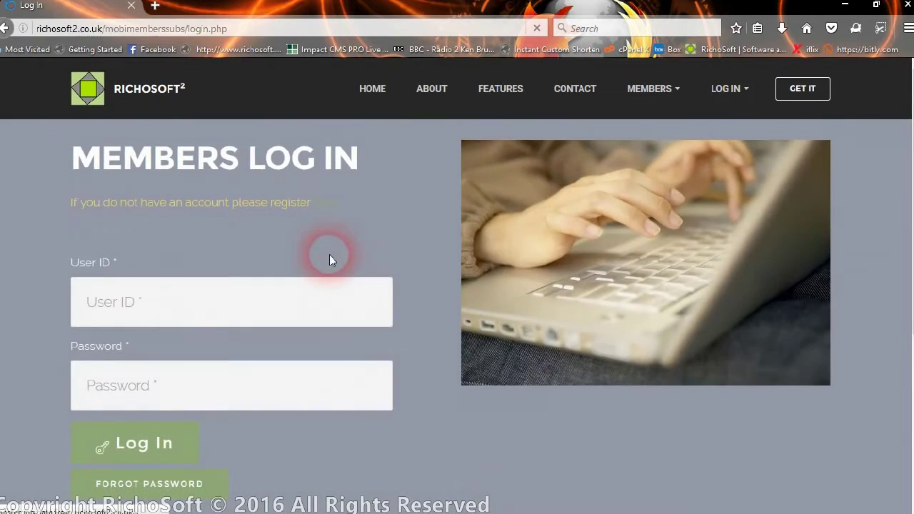
left_click(290, 308)
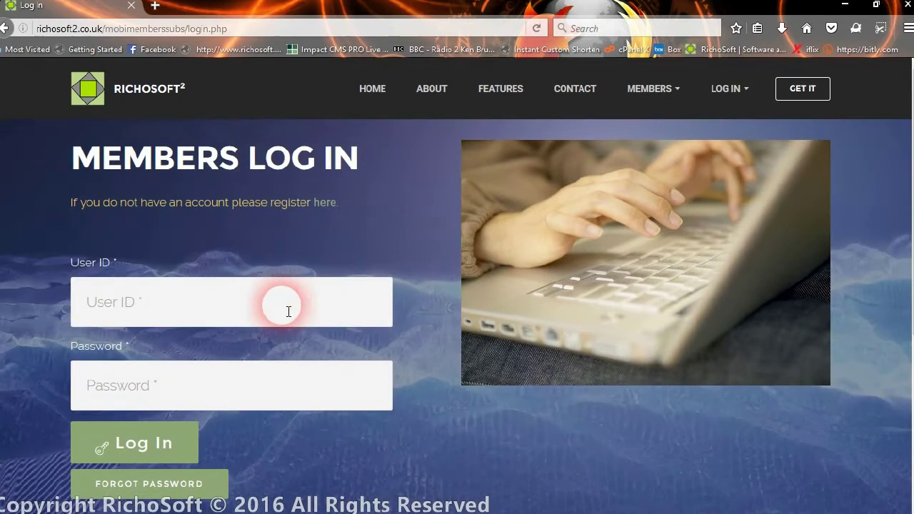
type("admin")
key("Tab")
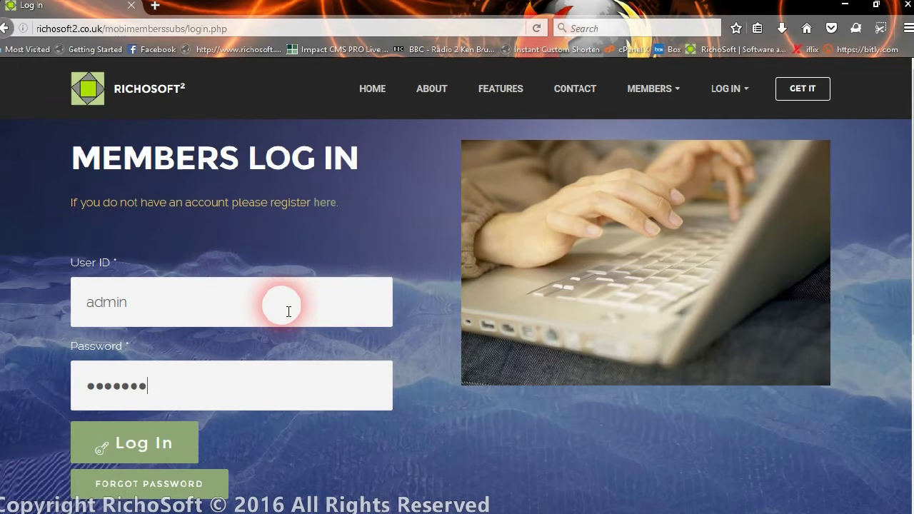
Step: Log in as admin and open the Admin Page from the LOG IN menu
left_click(159, 437)
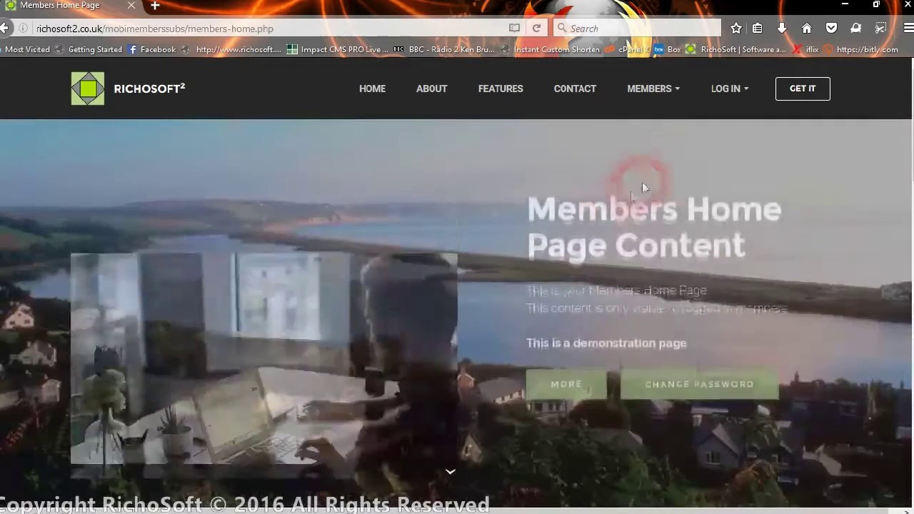
left_click(726, 91)
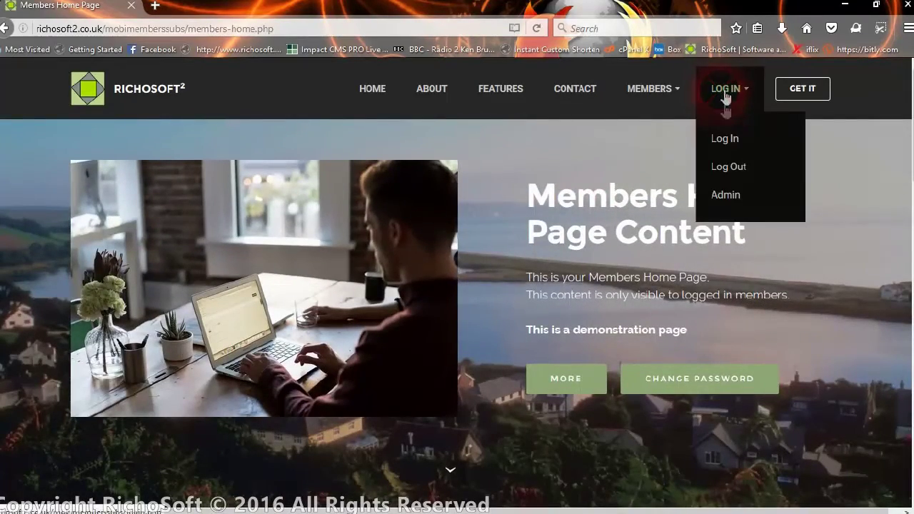
left_click(725, 196)
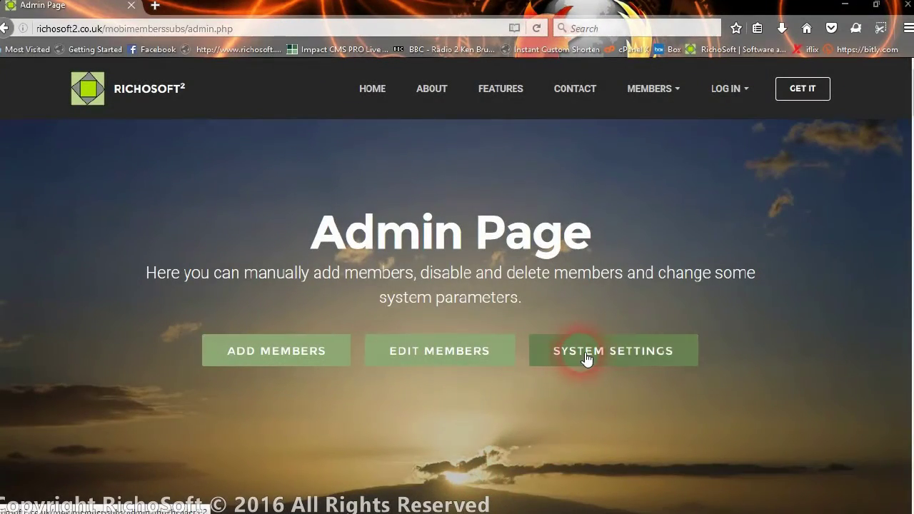
Step: Show Edit Existing Members and check the middle member's account and PayPal status options, leaving them unchanged
left_click(459, 363)
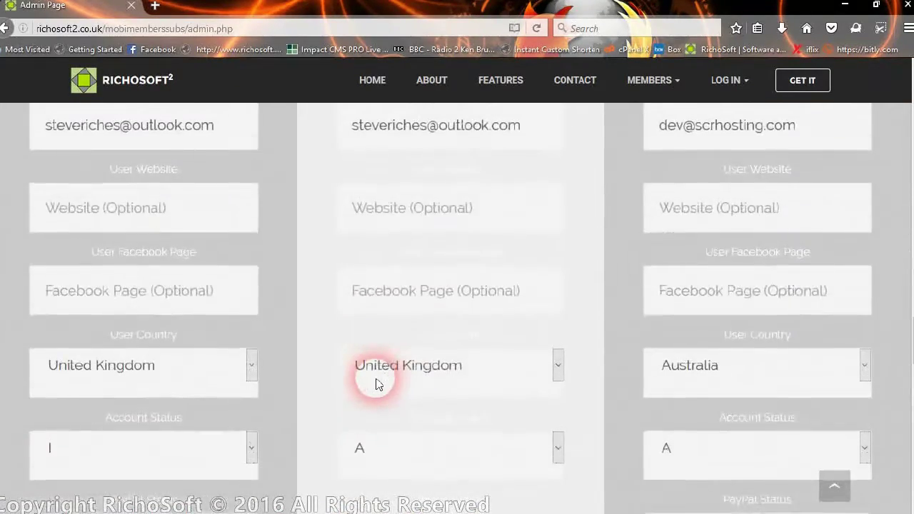
scroll(429, 332, "up", 9)
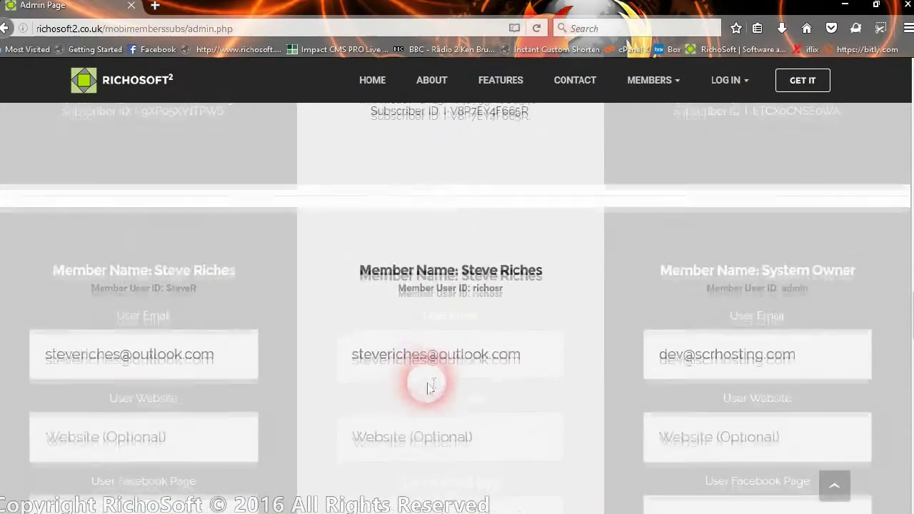
scroll(424, 384, "down", 3)
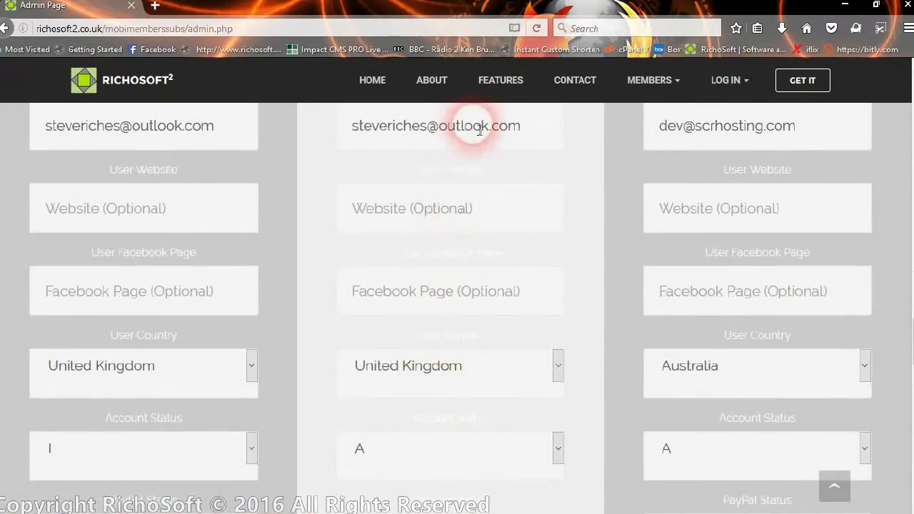
scroll(500, 398, "down", 1)
scroll(500, 398, "down", 3)
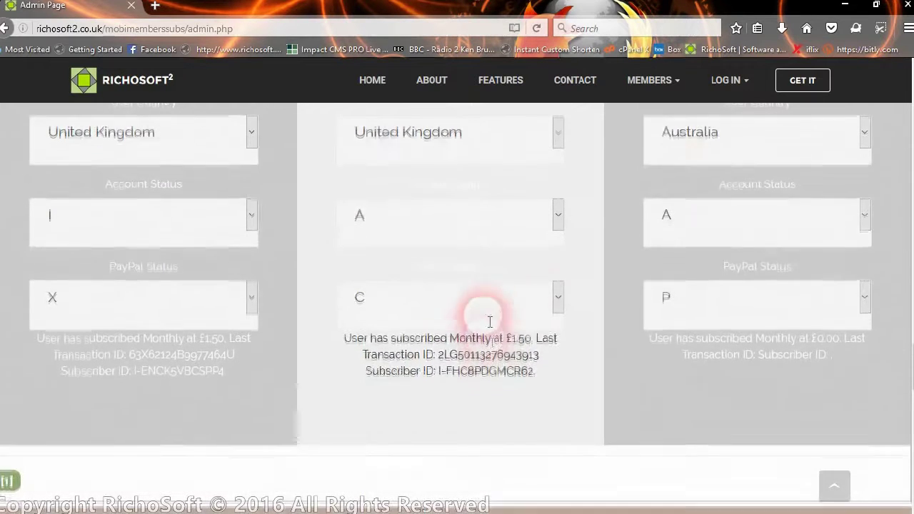
left_click(443, 229)
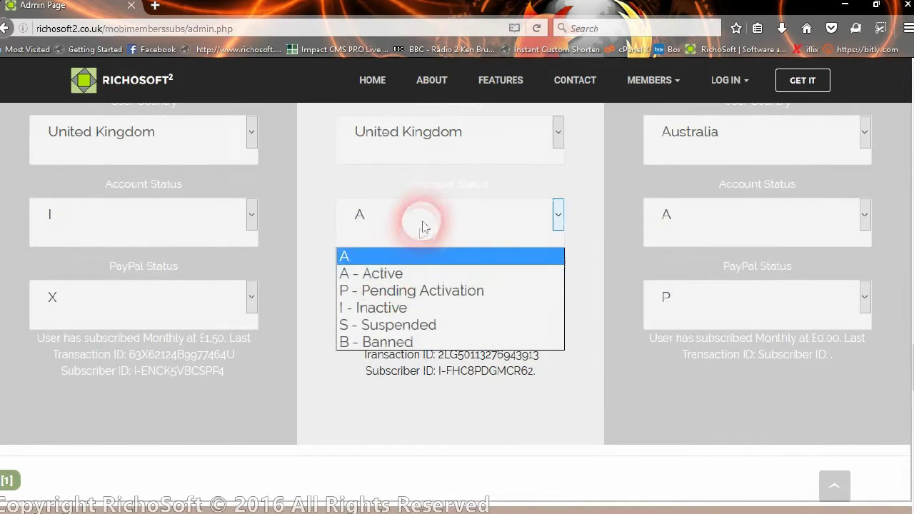
left_click(423, 221)
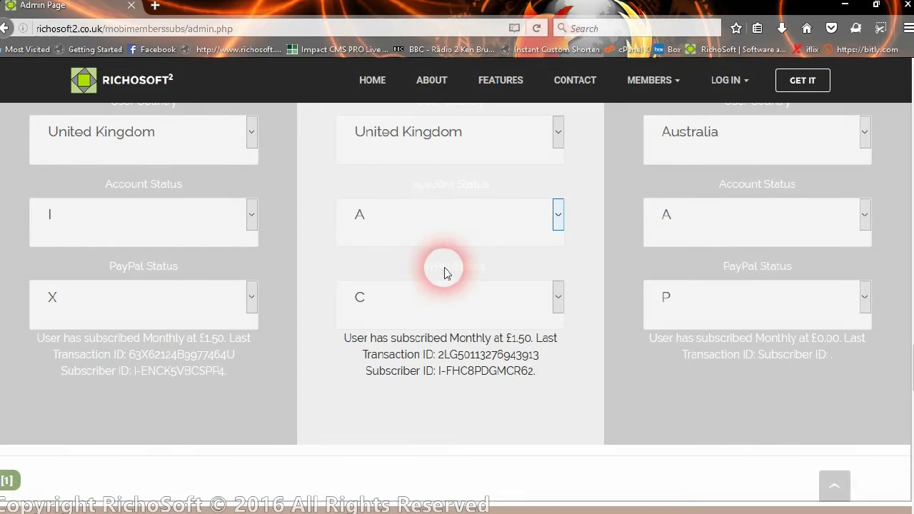
left_click(459, 300)
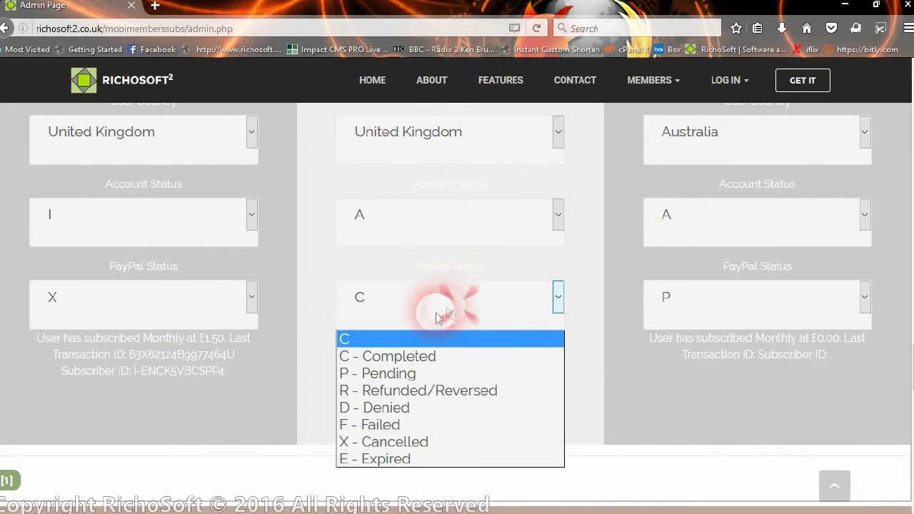
left_click(418, 306)
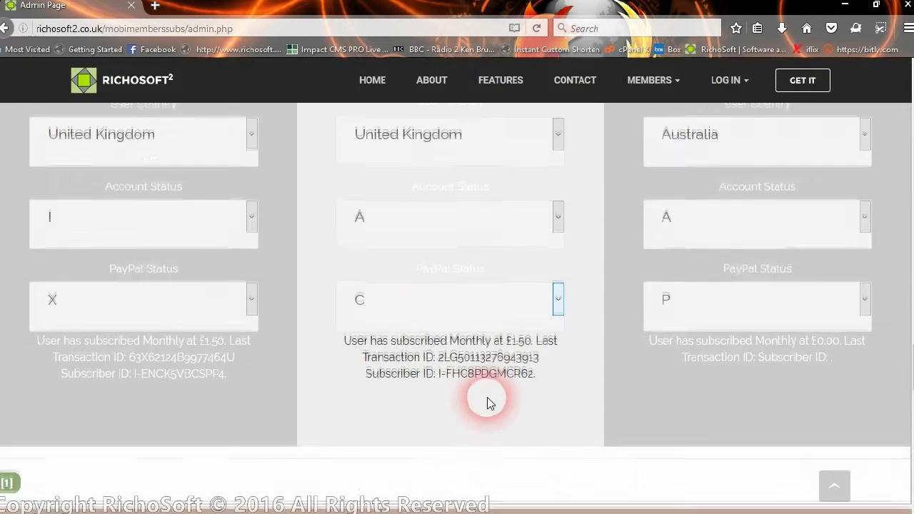
Step: Select the middle member's transaction ID and subscriber ID, then deselect them
scroll(489, 400, "up", 4)
scroll(488, 398, "down", 5)
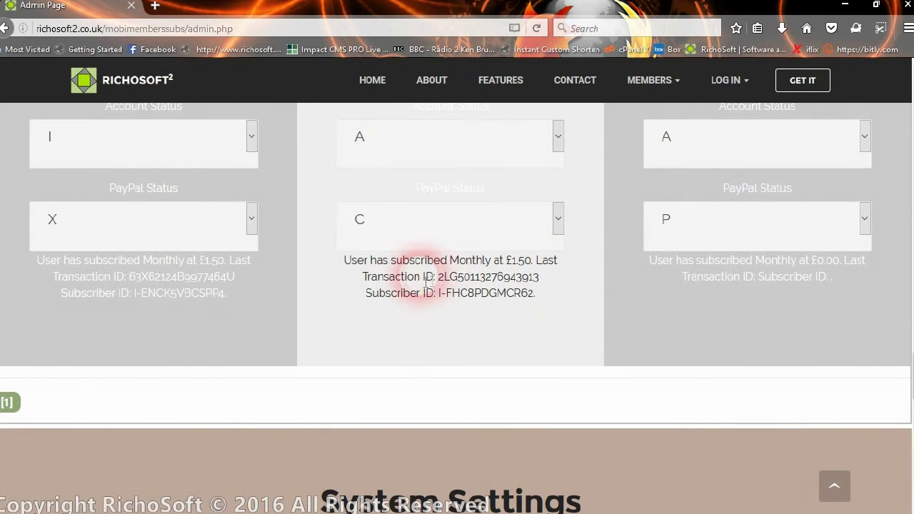
left_click_drag(438, 278, 538, 278)
left_click(398, 299)
left_click(437, 300)
left_click_drag(447, 299, 535, 296)
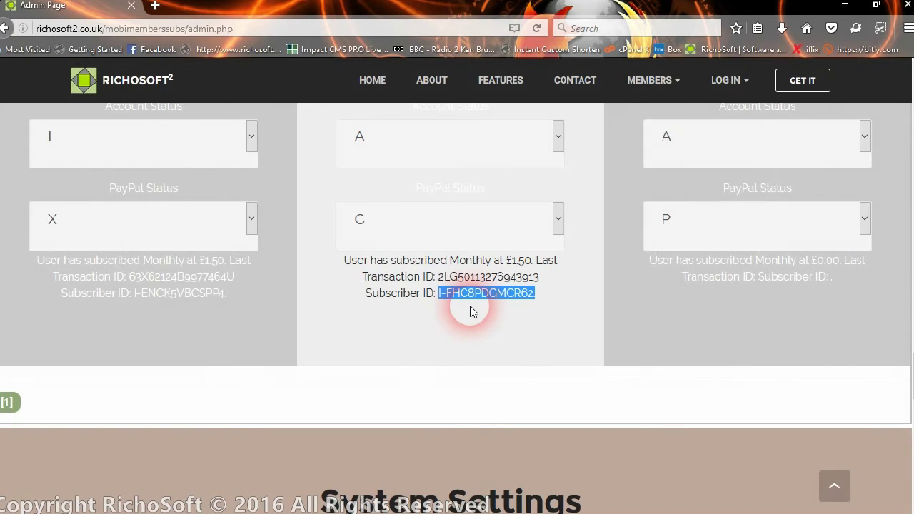
scroll(461, 318, "up", 3)
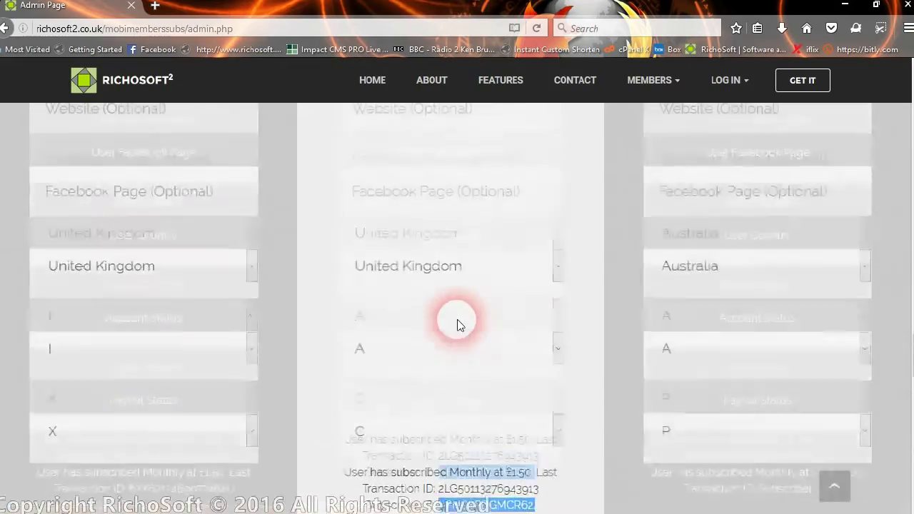
scroll(460, 325, "up", 5)
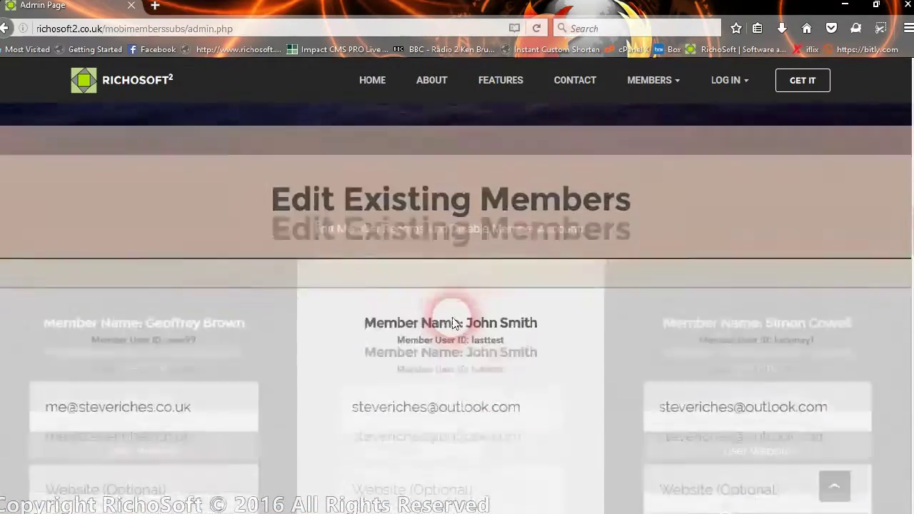
scroll(452, 323, "down", 10)
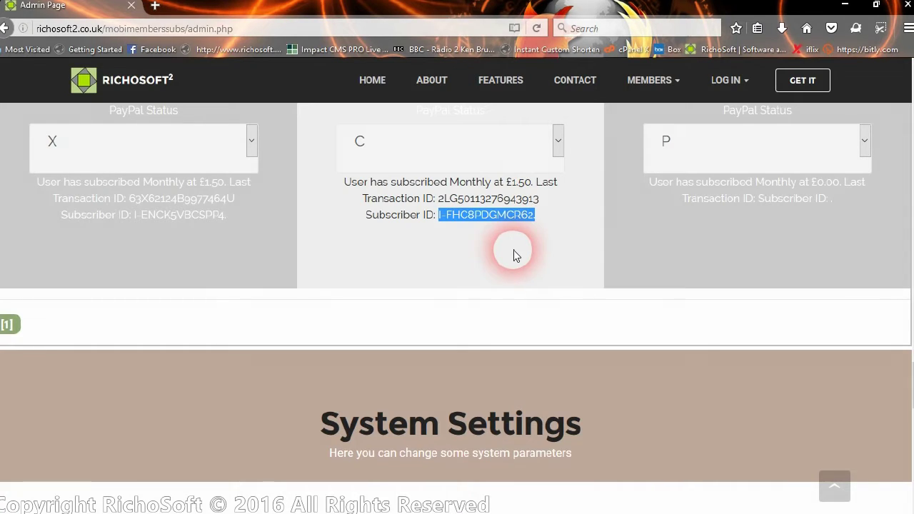
left_click(478, 230)
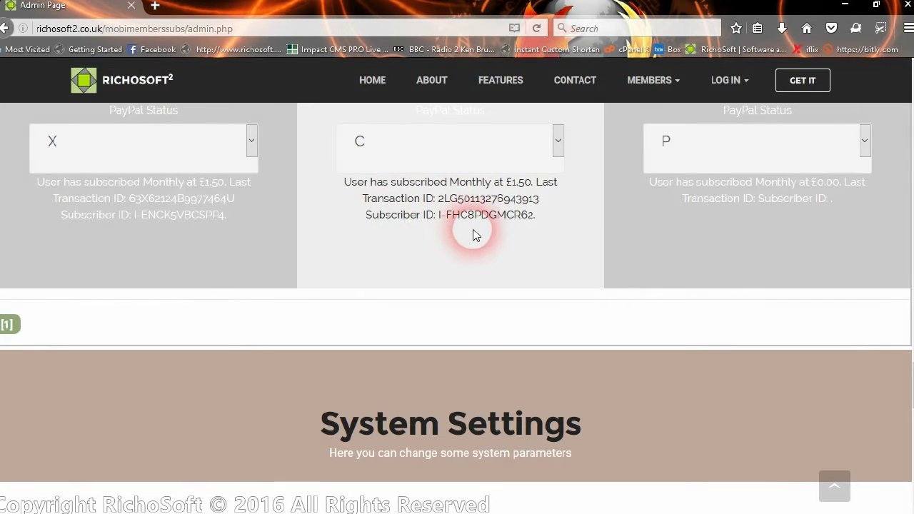
Step: Recheck the middle member's PayPal and account status options, and open a new browser tab
left_click(556, 145)
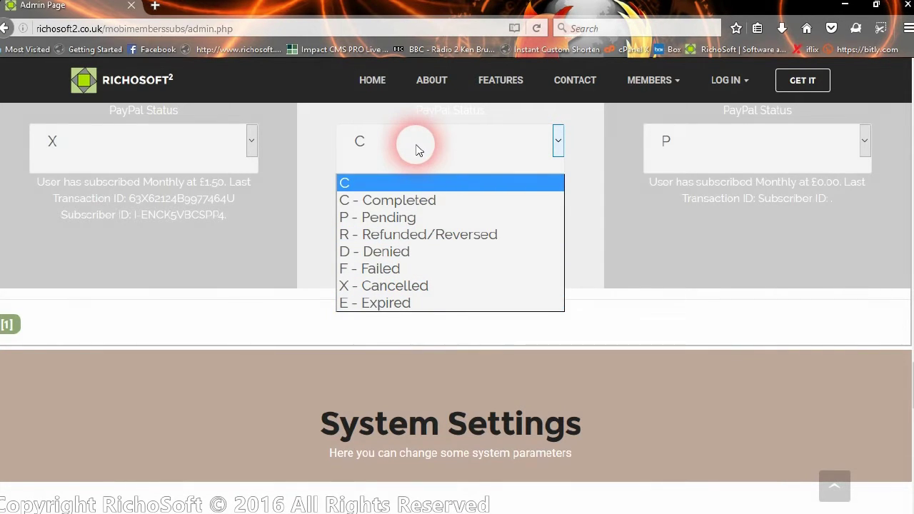
scroll(464, 157, "up", 3)
left_click(408, 232)
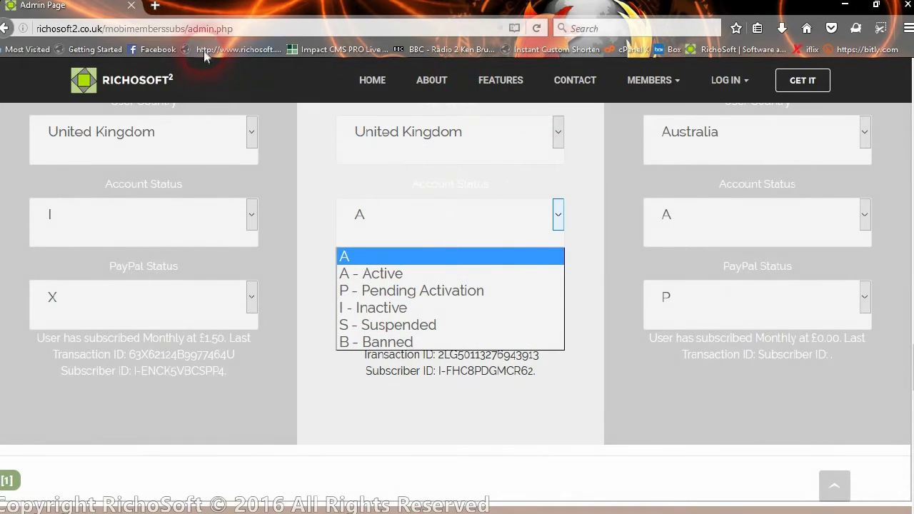
left_click(154, 6)
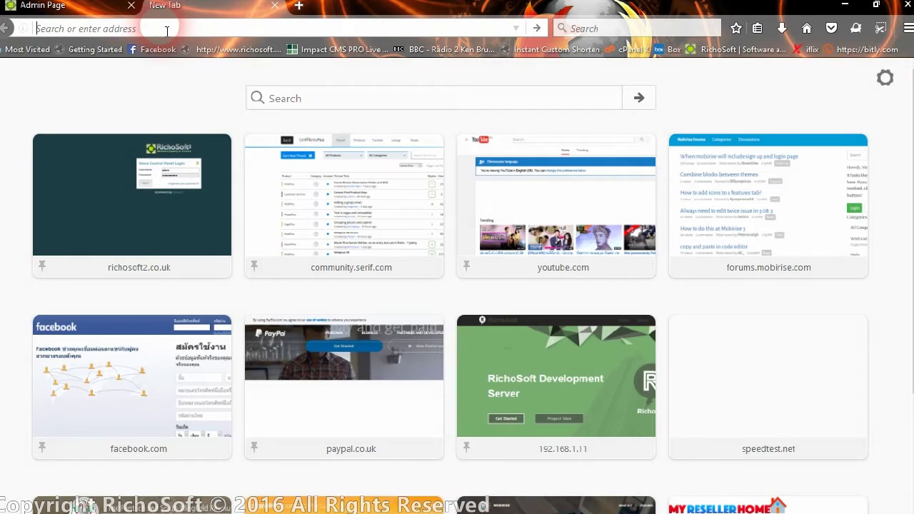
Step: Go to sandbox.paypal.com and sign in to the sandbox business account
type("sand")
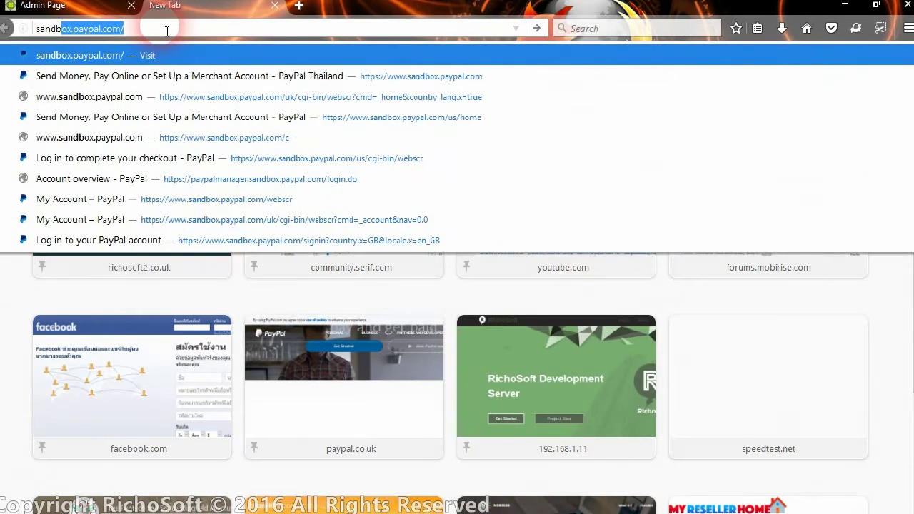
type("b")
key("Return")
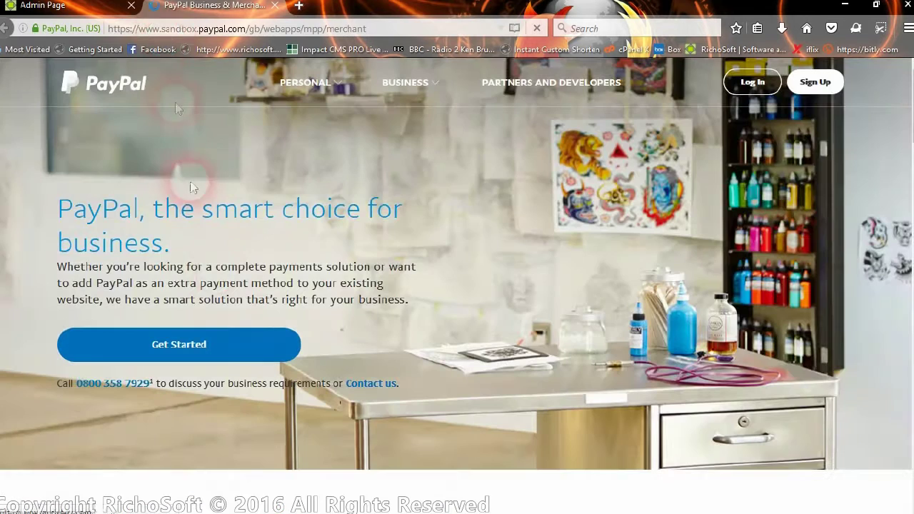
left_click(756, 89)
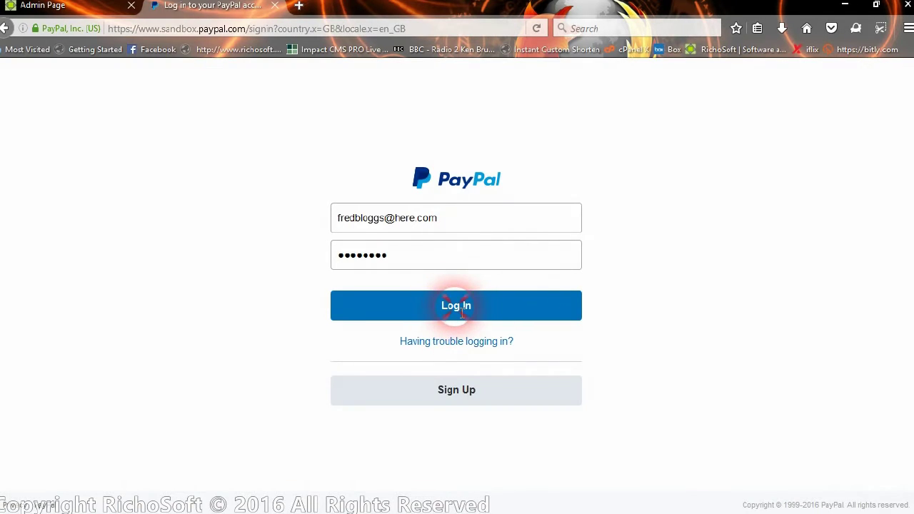
left_click(461, 315)
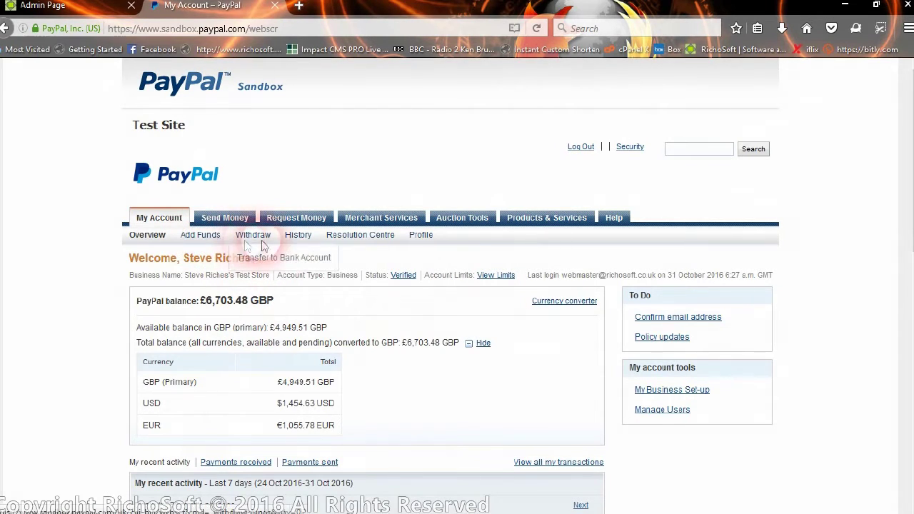
Step: Review the £1.50 recurring payment's Completed transaction details, then open My pre-approved payments
mouse_move(354, 245)
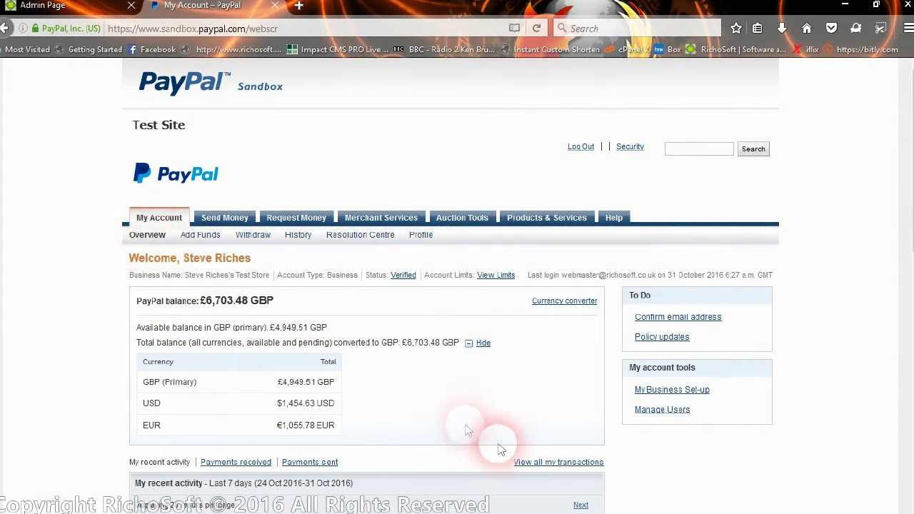
scroll(495, 388, "down", 2)
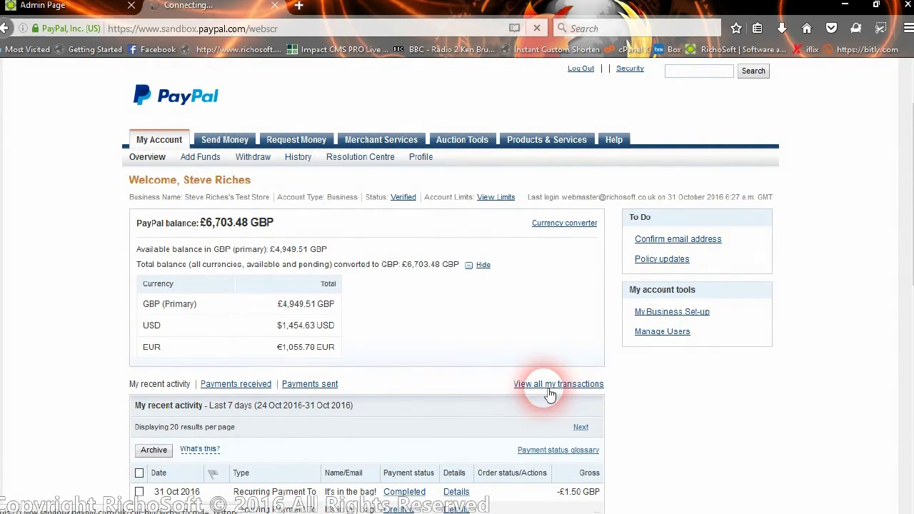
scroll(429, 407, "down", 4)
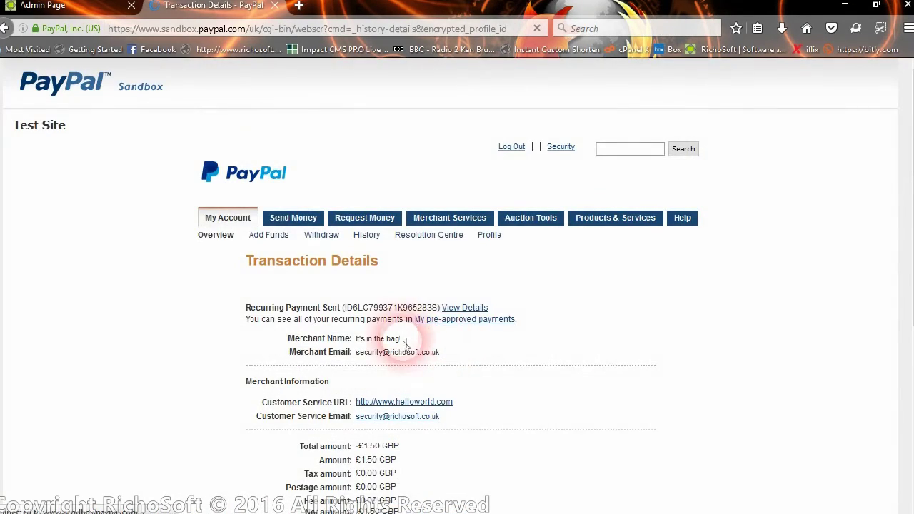
scroll(403, 347, "down", 5)
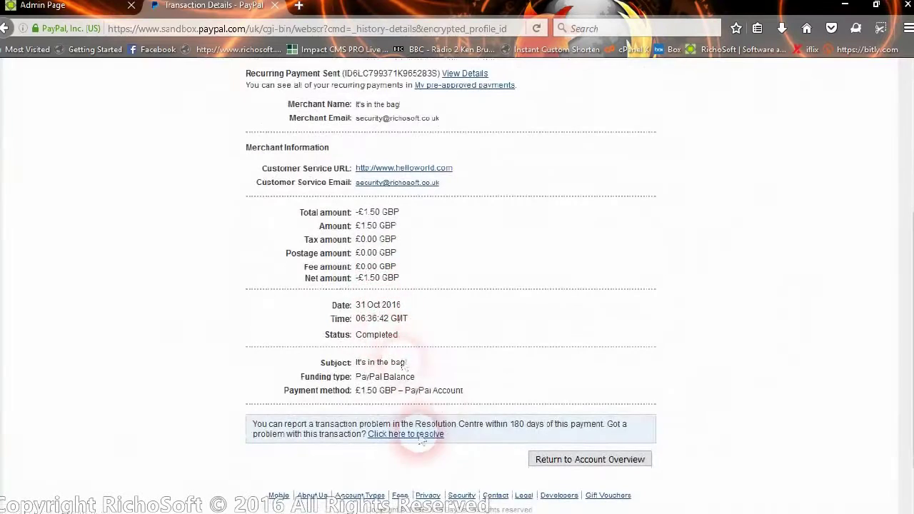
scroll(471, 300, "up", 2)
left_click(483, 164)
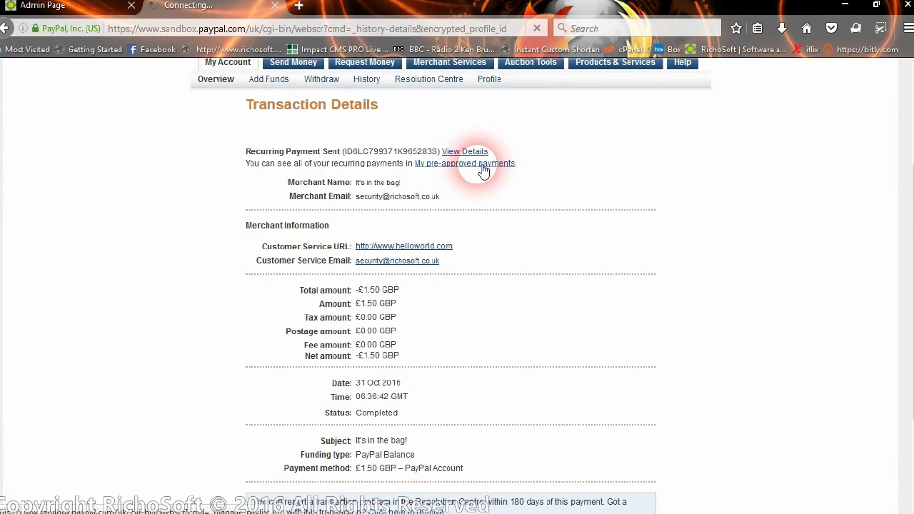
Step: Cancel the £1.50 monthly subscription profile and close the PayPal tab to return to the Admin Page
scroll(478, 278, "down", 3)
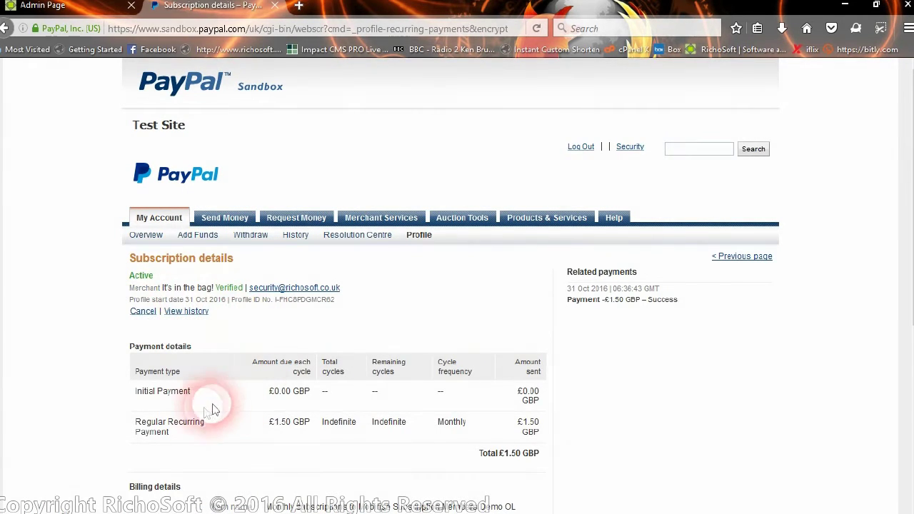
scroll(212, 408, "down", 3)
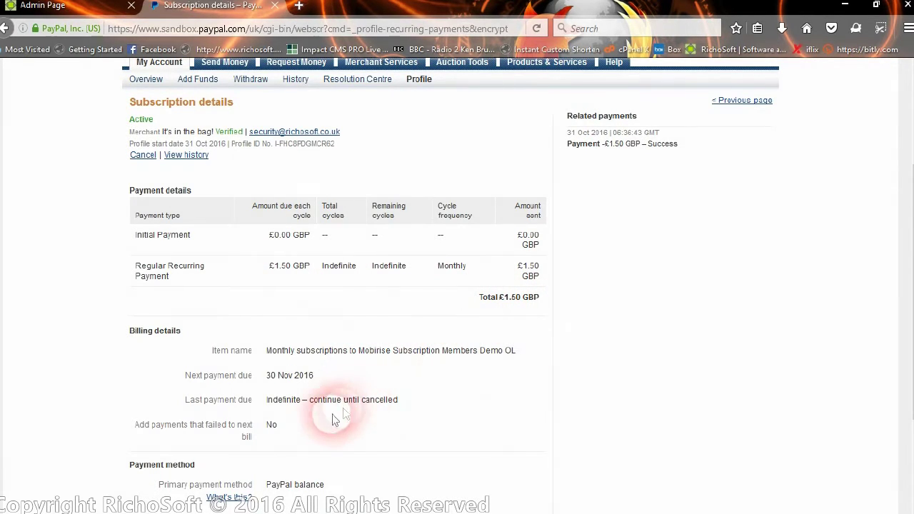
scroll(363, 404, "down", 2)
scroll(373, 370, "up", 3)
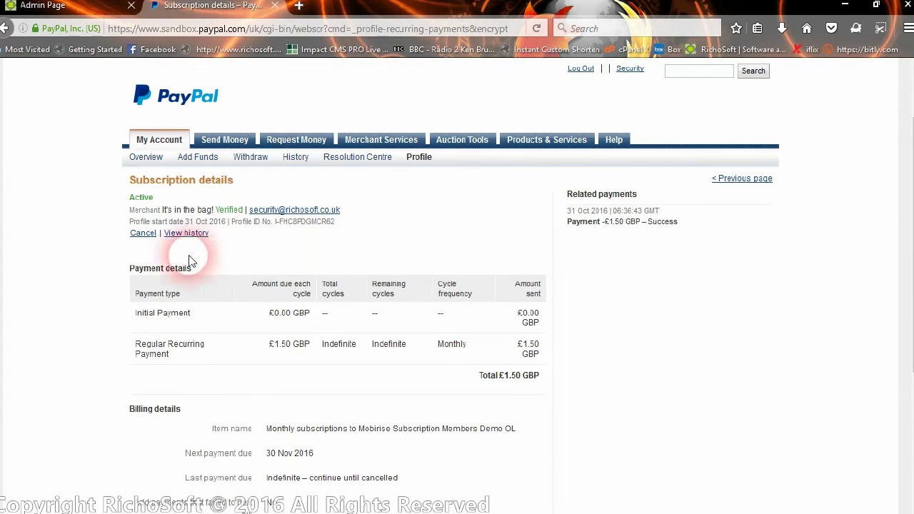
left_click(143, 233)
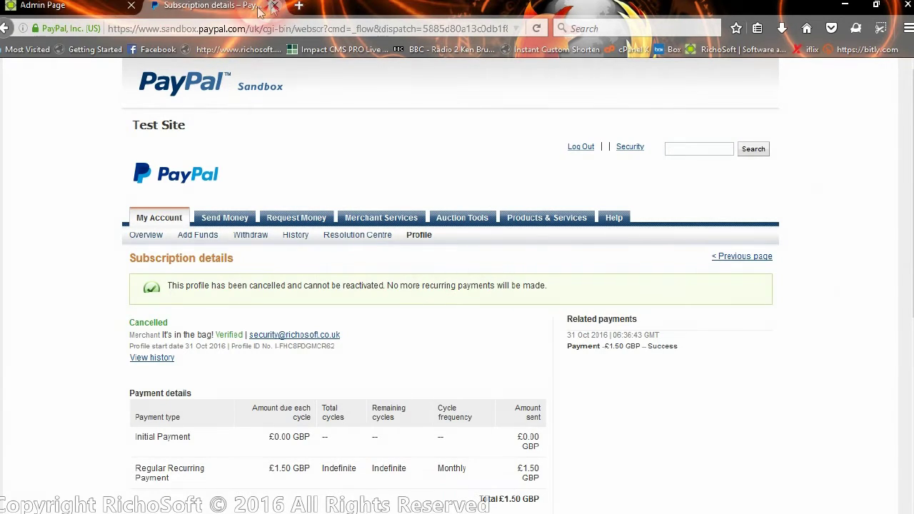
left_click(274, 5)
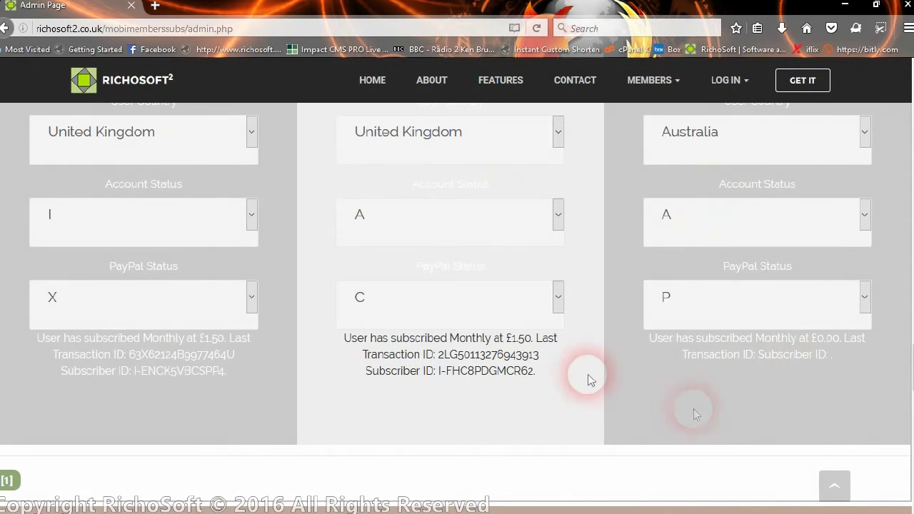
Step: Reload the admin page and inspect the middle member's PayPal and account status options unchanged
left_click(541, 31)
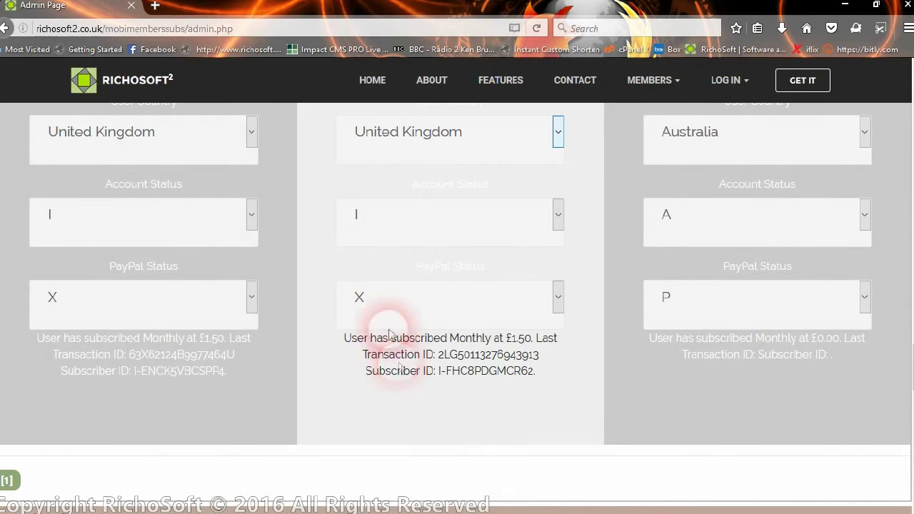
left_click(363, 309)
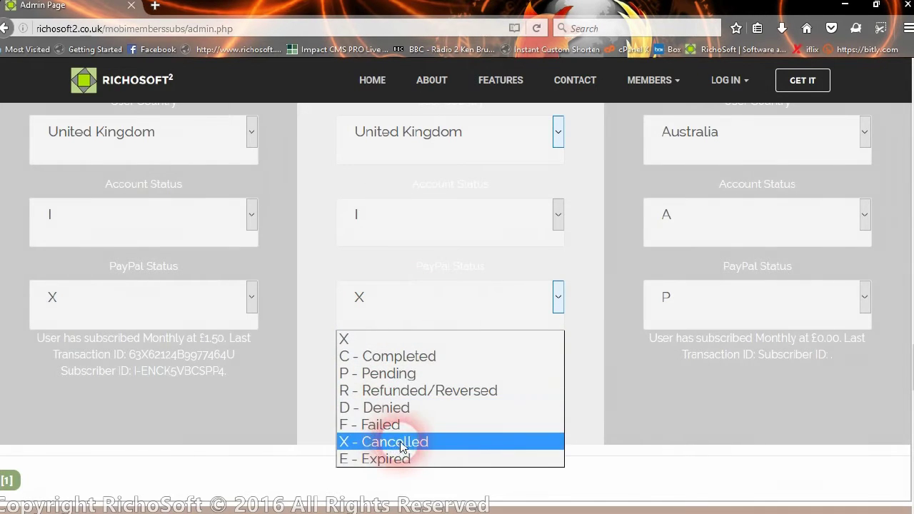
left_click(363, 296)
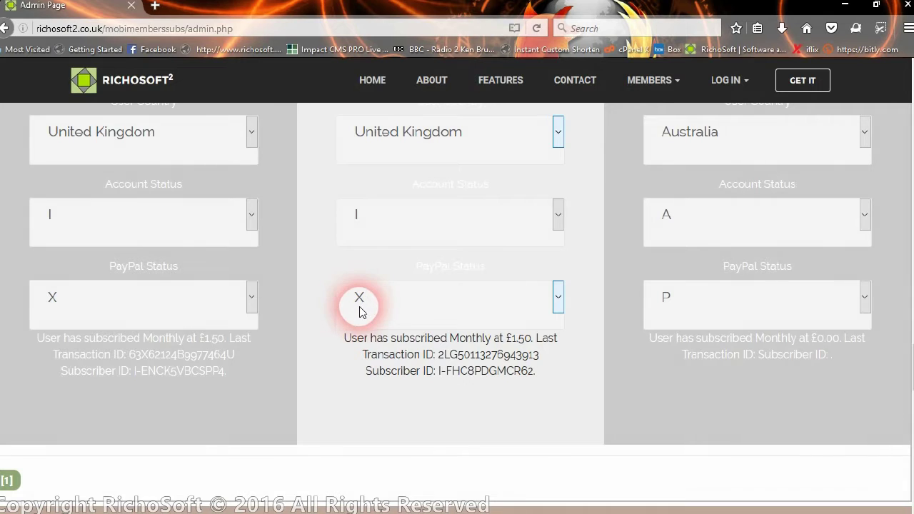
left_click(395, 226)
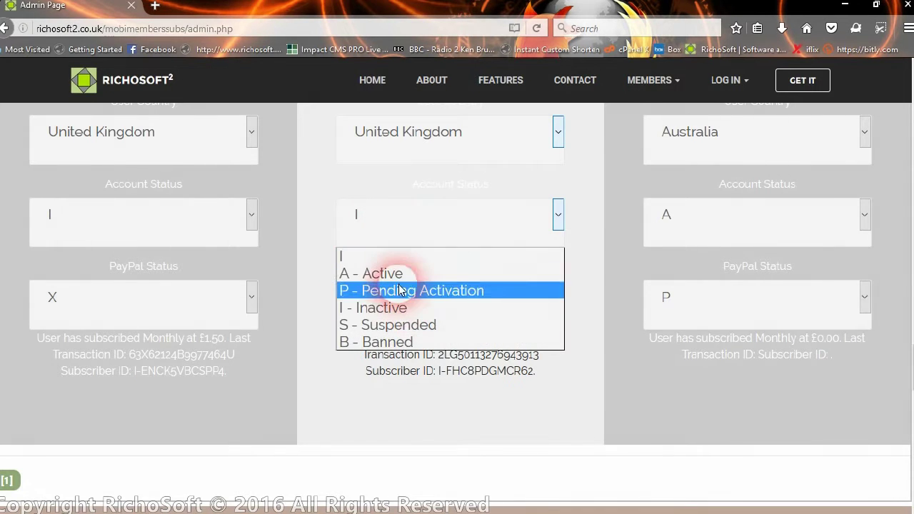
left_click(395, 226)
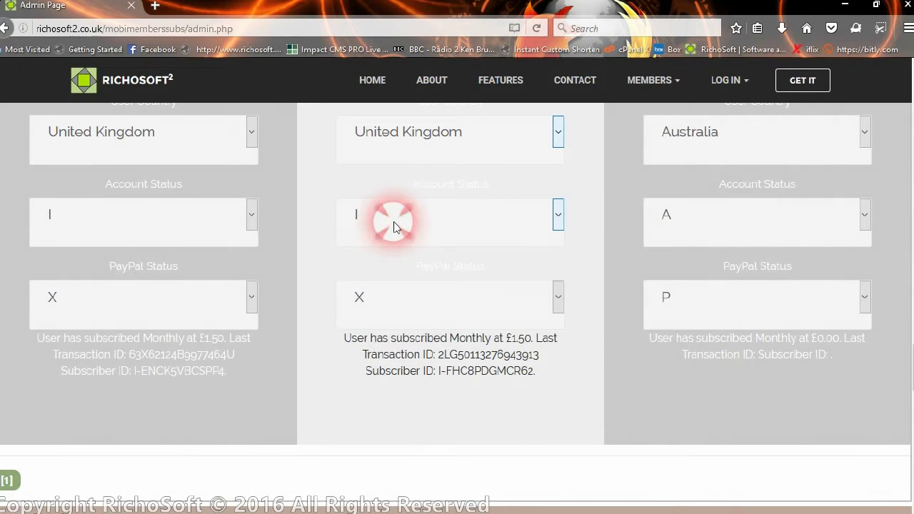
Step: Scroll through the member cards and bring up the list of members pages
scroll(484, 221, "up", 3)
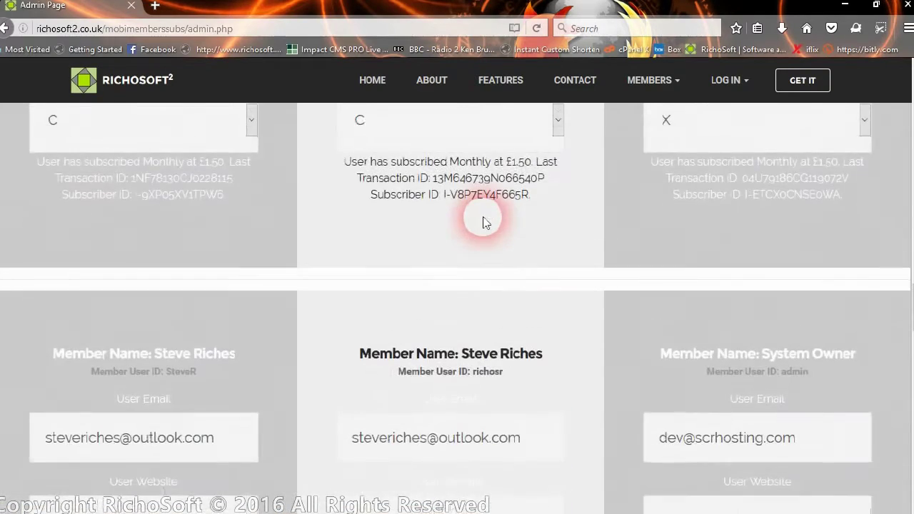
scroll(498, 262, "down", 3)
scroll(498, 263, "down", 5)
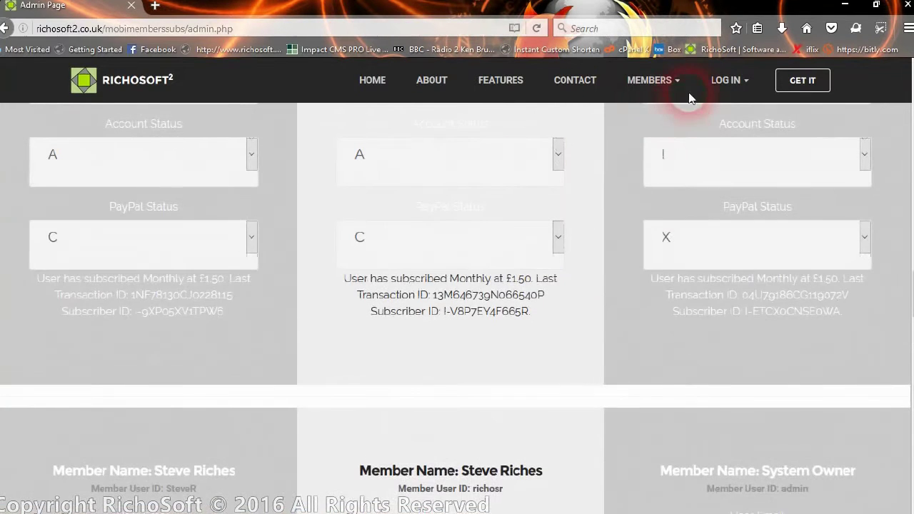
left_click(650, 84)
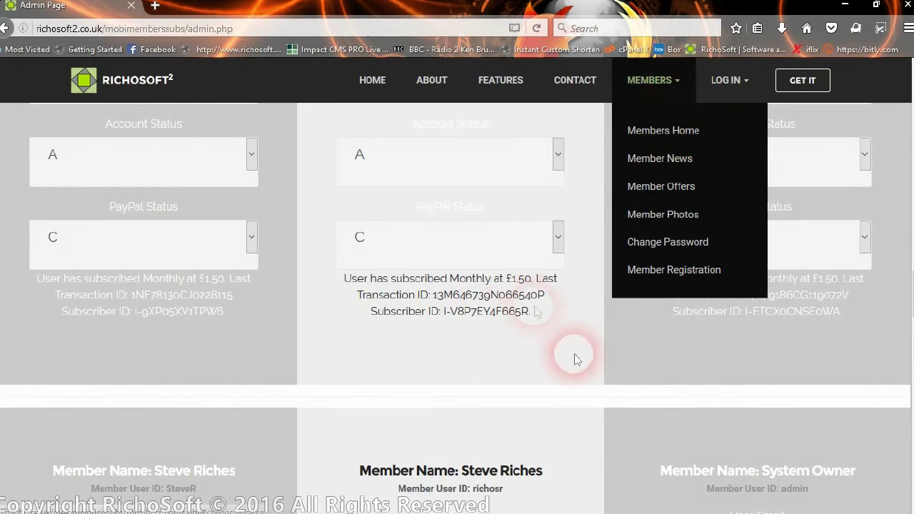
scroll(607, 343, "up", 10)
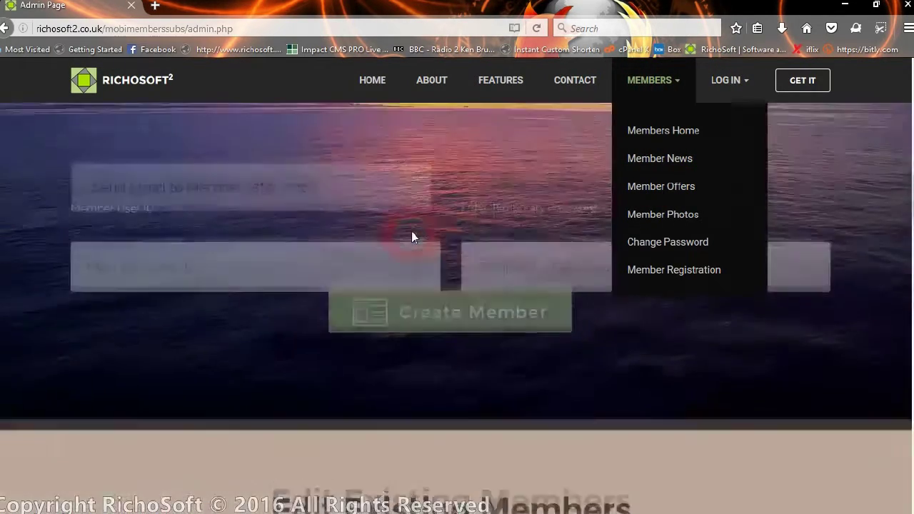
scroll(411, 237, "up", 10)
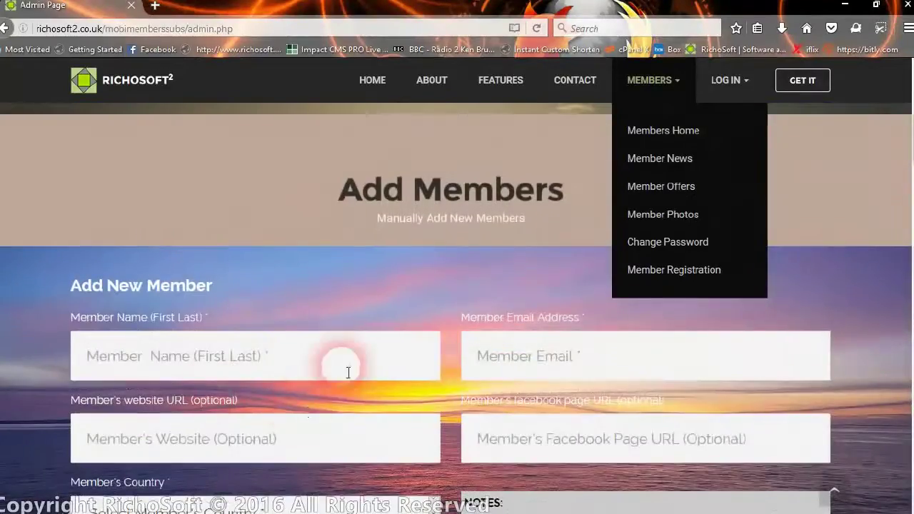
scroll(348, 372, "down", 6)
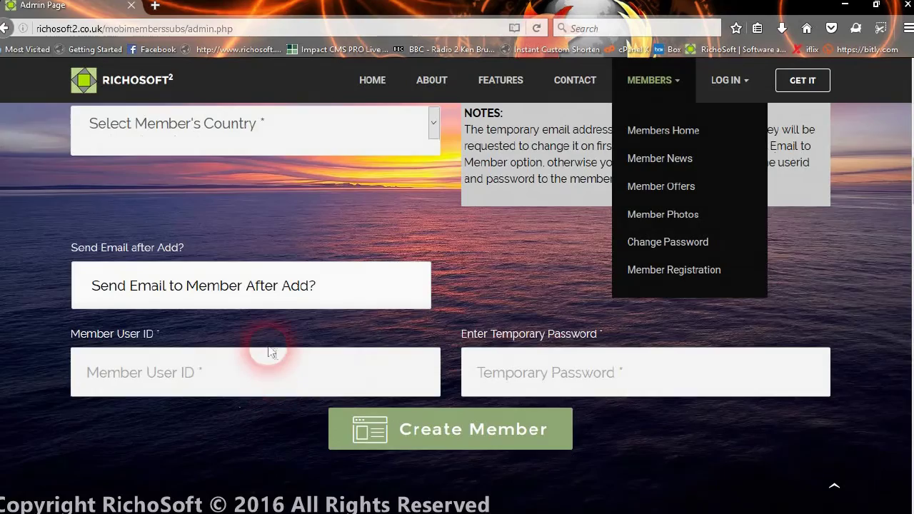
scroll(268, 346, "down", 2)
scroll(270, 352, "up", 4)
scroll(269, 351, "up", 2)
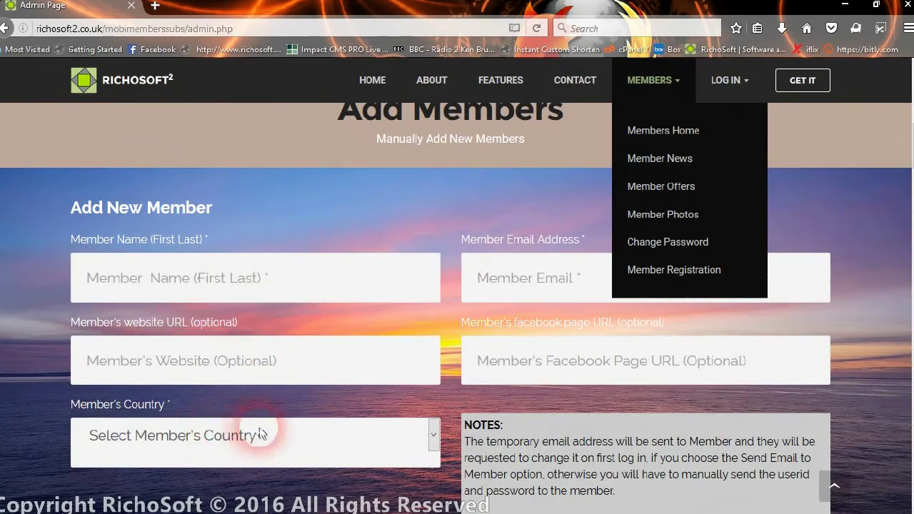
scroll(236, 437, "down", 12)
scroll(388, 331, "down", 2)
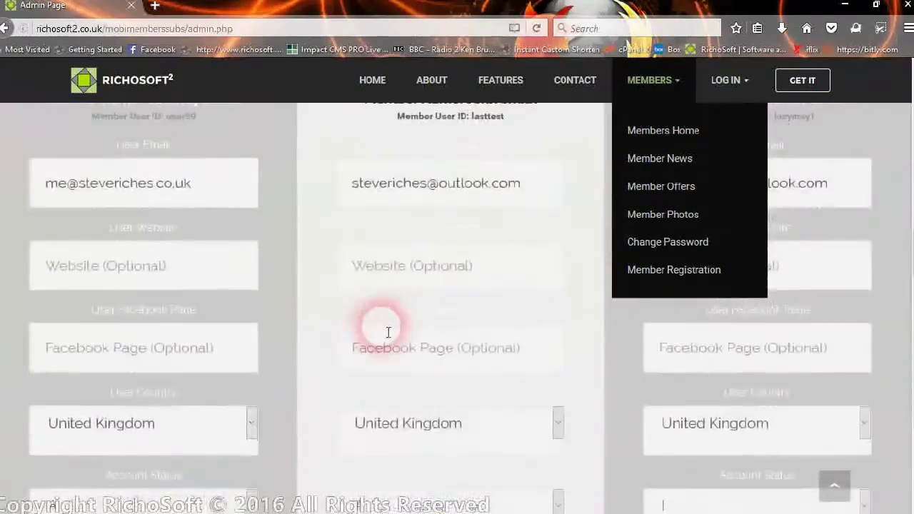
scroll(426, 447, "down", 2)
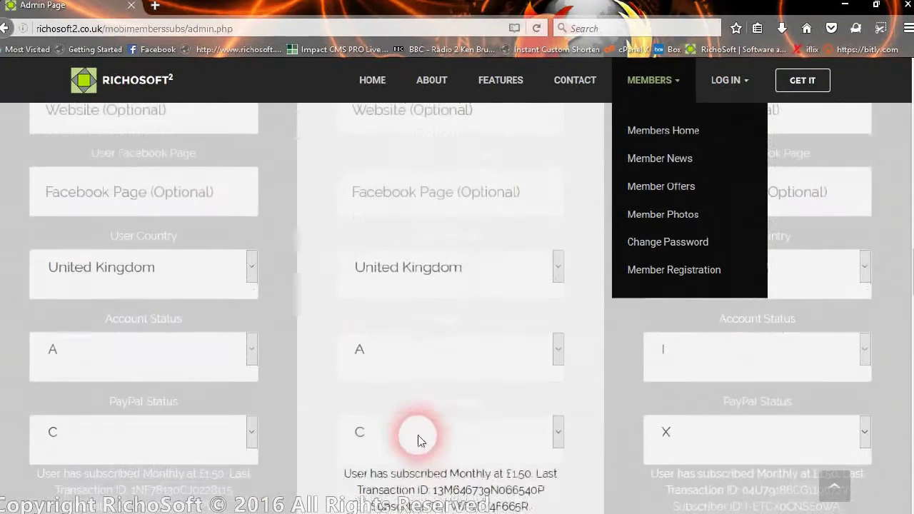
left_click(410, 347)
left_click(410, 347)
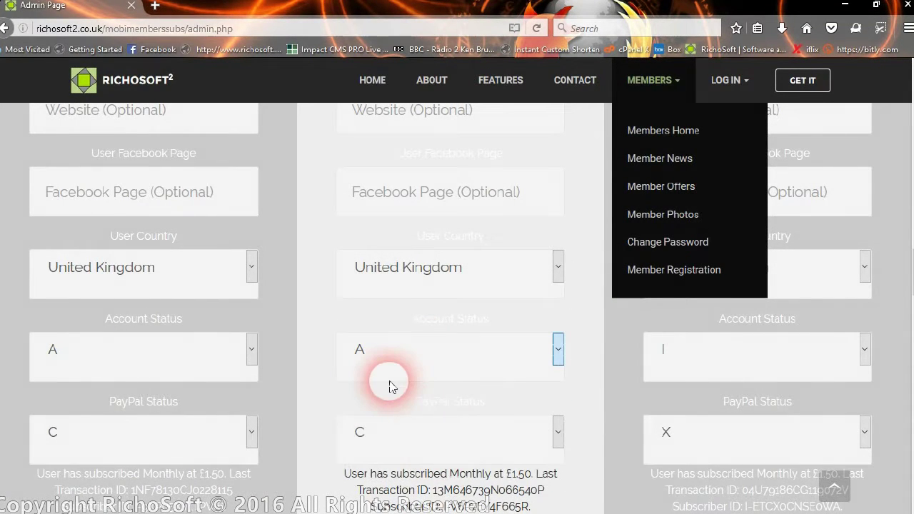
scroll(392, 382, "down", 1)
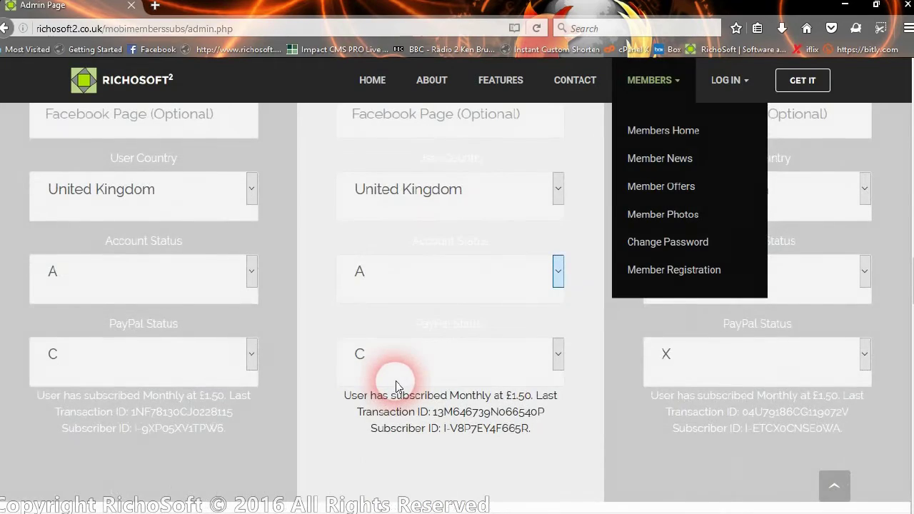
Step: Switch the Monthly subscription type OFF in System Settings, then right-click MEMBERS > Member Registration
scroll(370, 286, "down", 1)
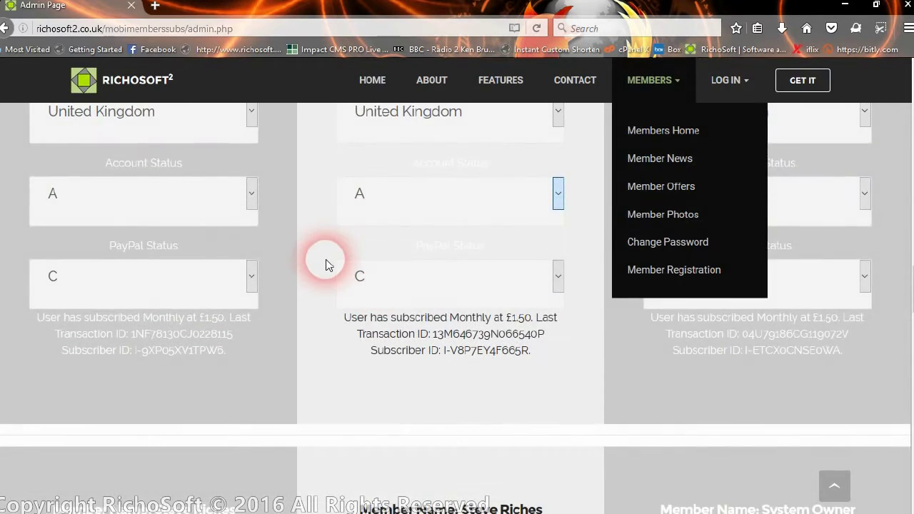
scroll(336, 271, "down", 2)
scroll(344, 280, "down", 11)
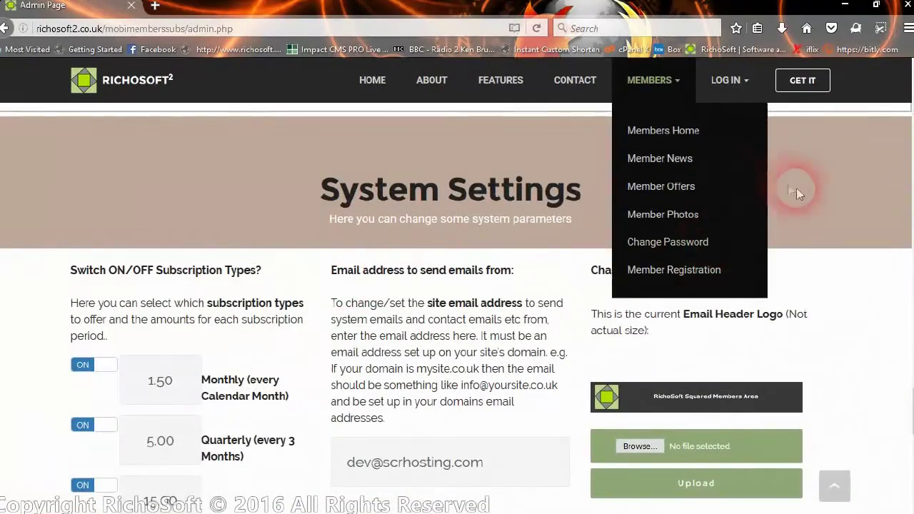
left_click(778, 207)
scroll(240, 320, "down", 2)
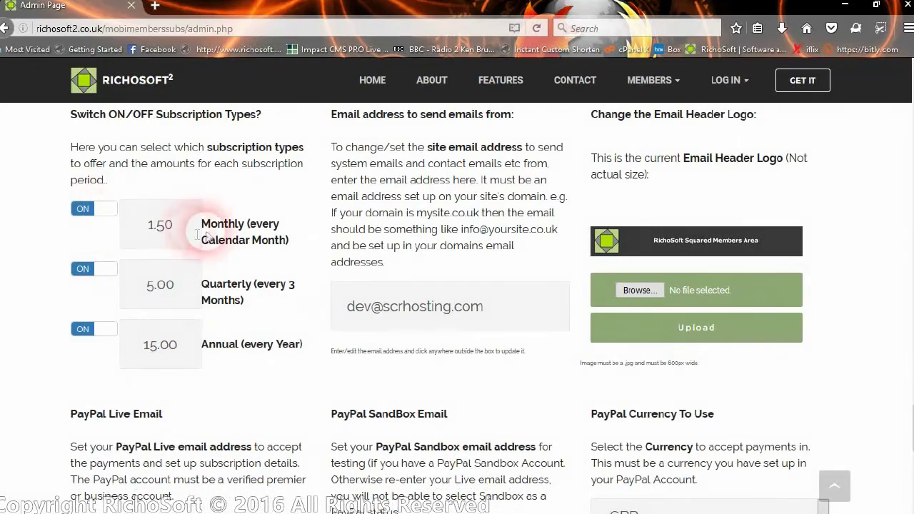
left_click(85, 209)
left_click(423, 370)
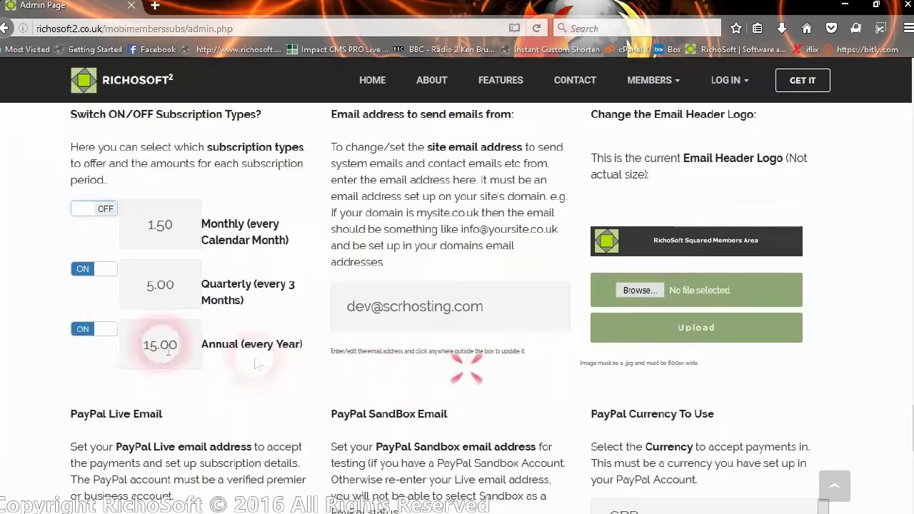
left_click(662, 91)
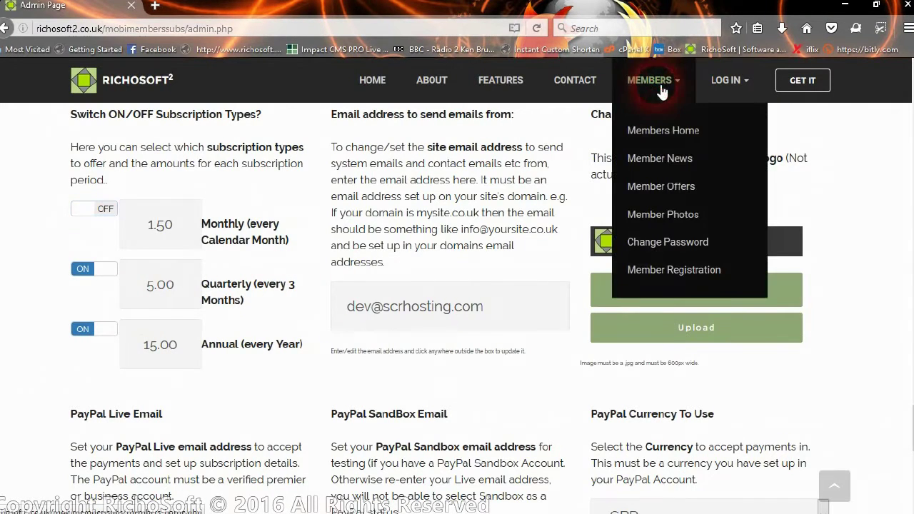
right_click(690, 271)
Step: Open Member Registration in a new tab, then switch Quarterly off on the Admin Page
left_click(743, 285)
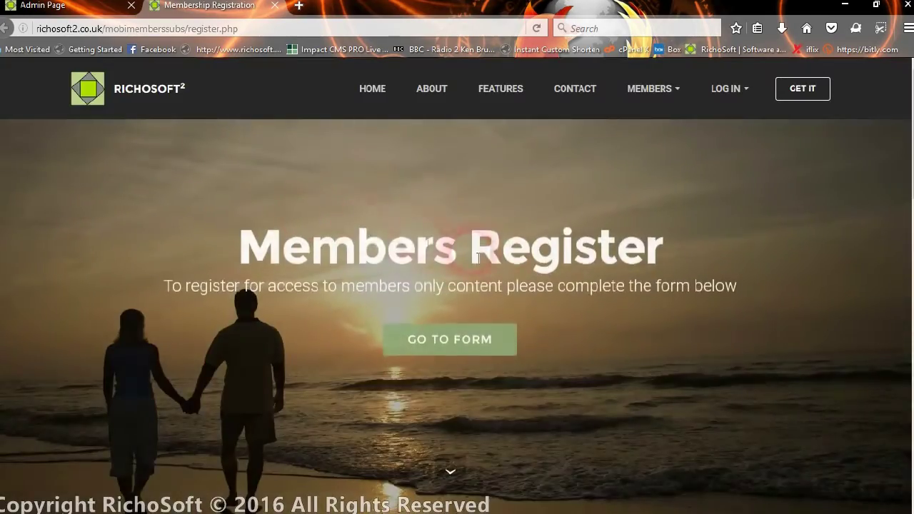
scroll(508, 262, "down", 8)
scroll(510, 271, "down", 4)
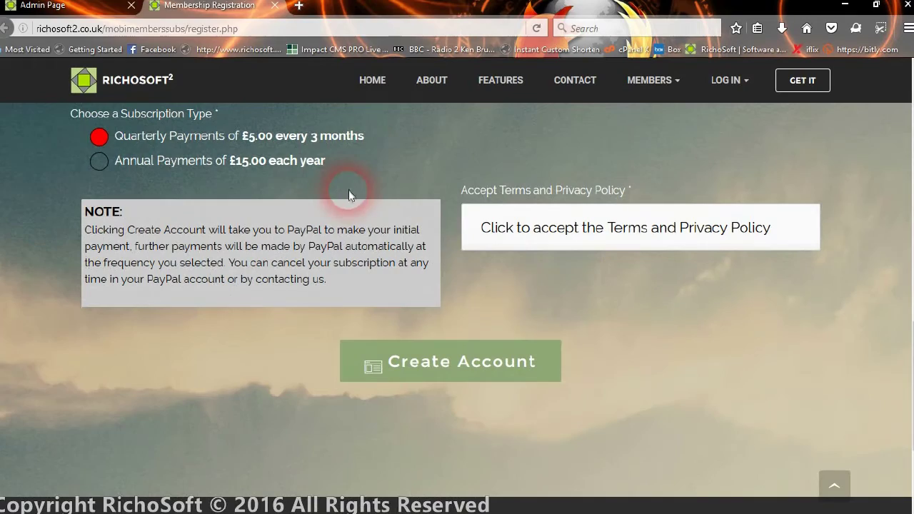
left_click(57, 5)
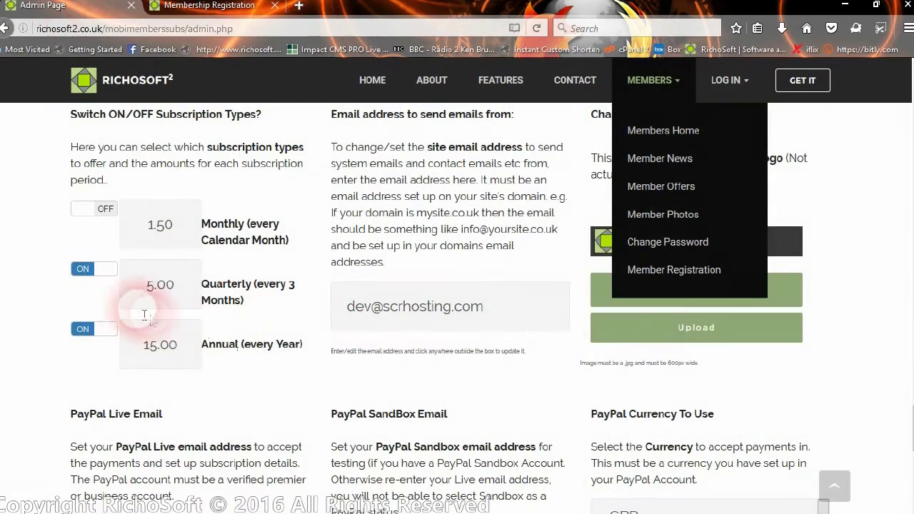
left_click(106, 275)
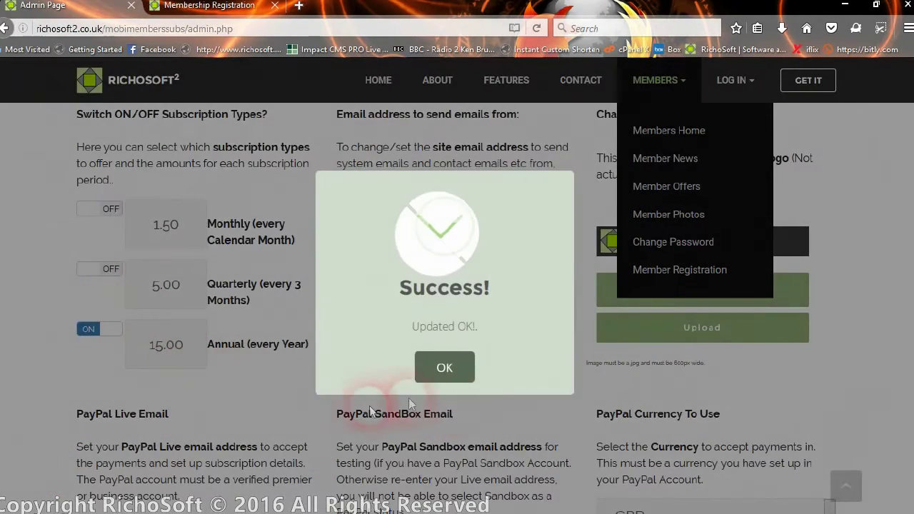
left_click(431, 365)
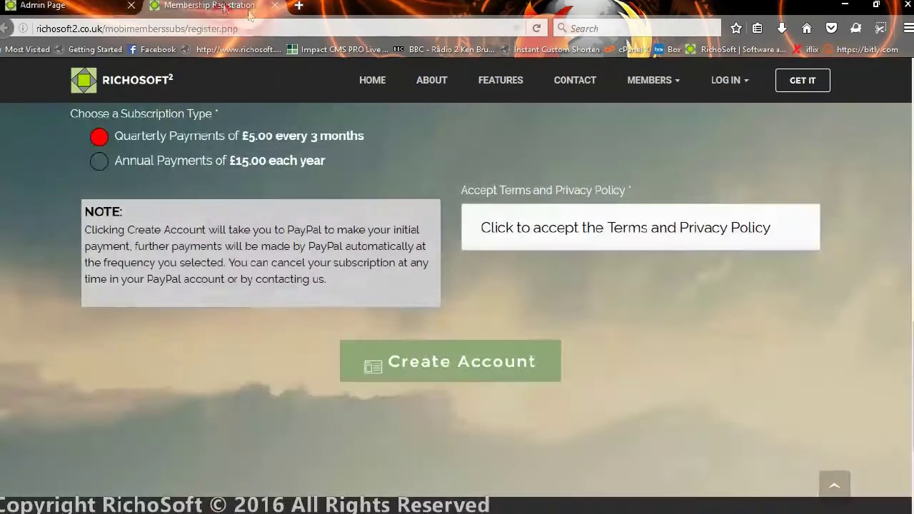
Step: Reload the registration page to show only Annual payments, then return to the Admin Page
left_click(536, 29)
left_click(323, 170)
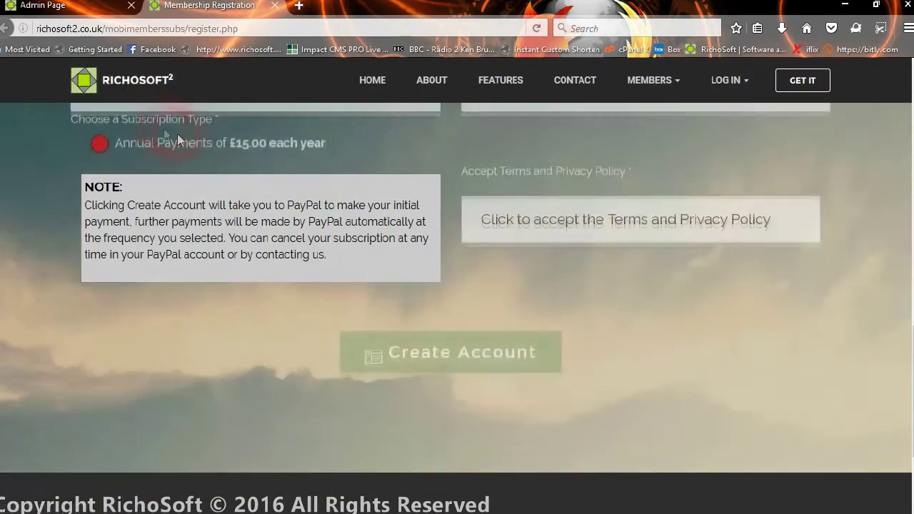
scroll(288, 150, "up", 1)
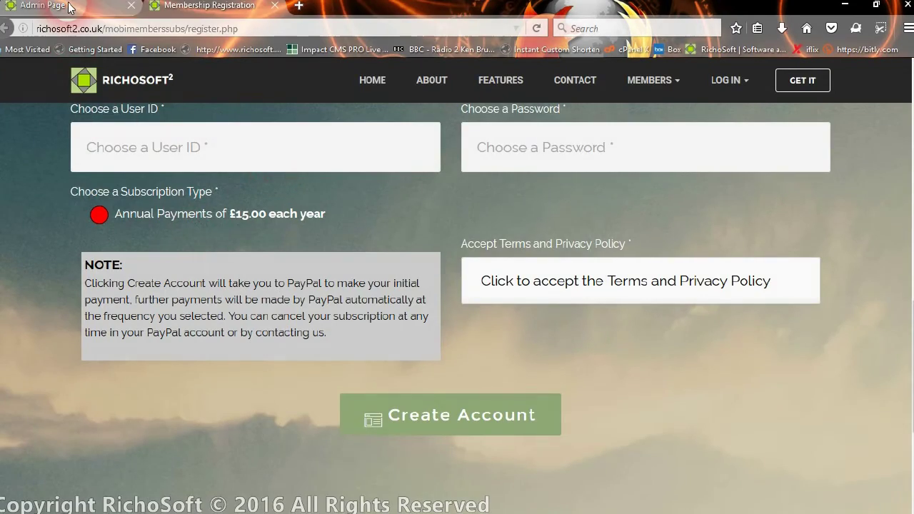
left_click(43, 5)
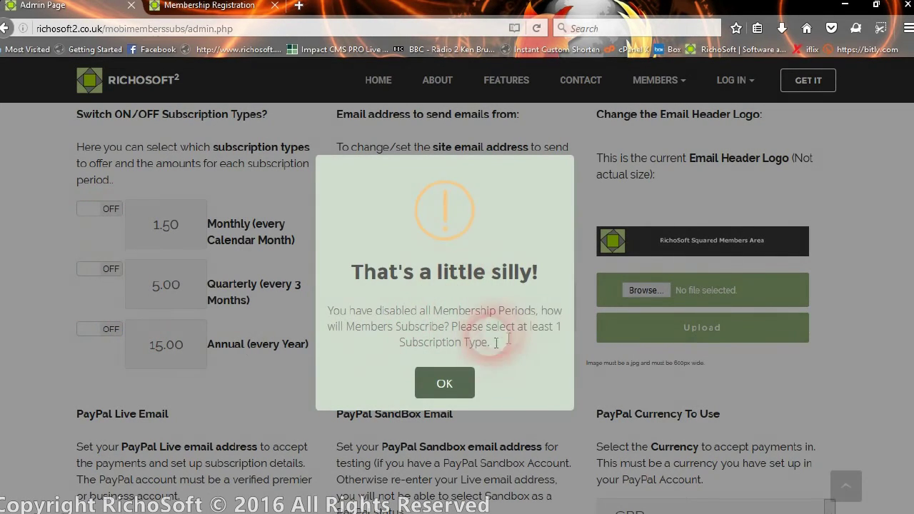
Step: Dismiss the at-least-one-type warning and turn Monthly, Quarterly and Annual back on, confirming each
left_click_drag(470, 395, 454, 408)
left_click(448, 385)
left_click_drag(118, 214, 88, 222)
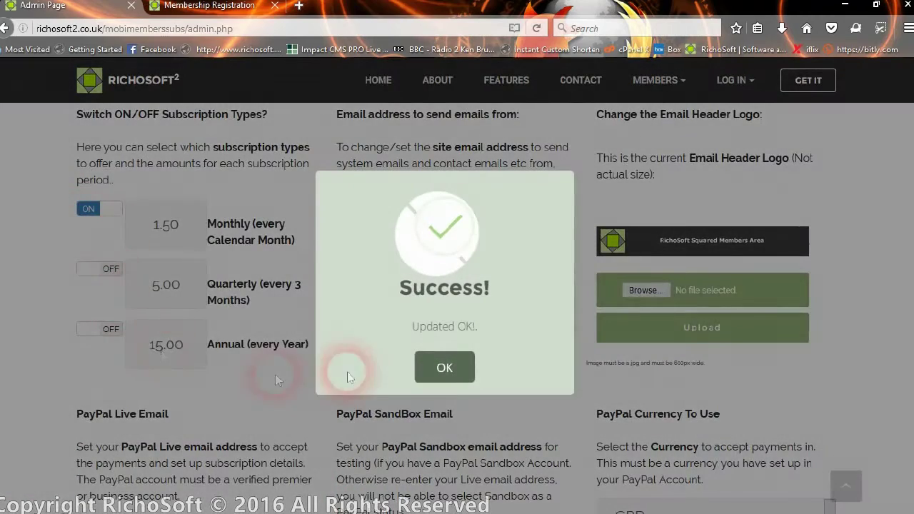
left_click(445, 367)
left_click(92, 271)
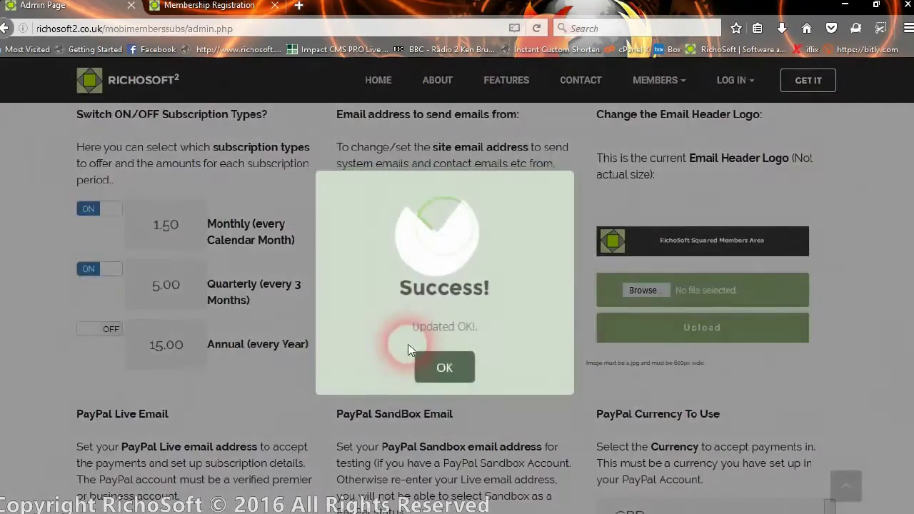
left_click(444, 367)
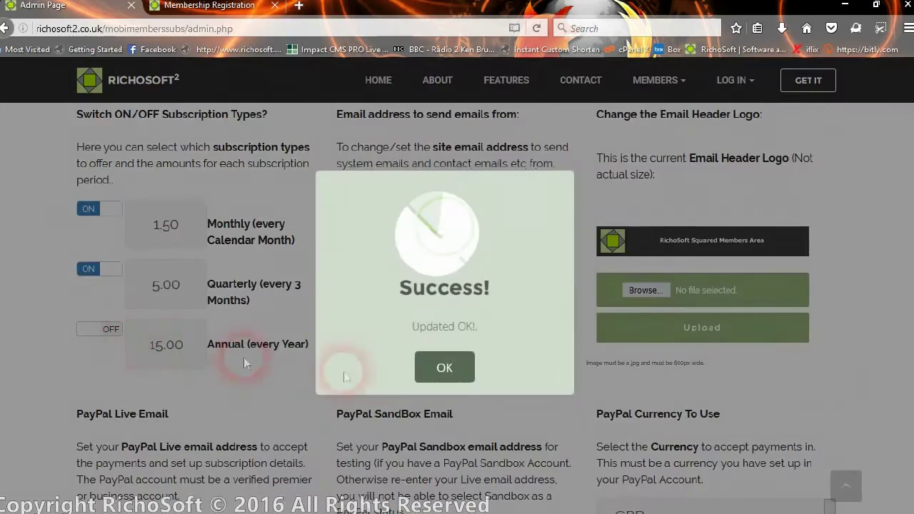
left_click(445, 367)
left_click(81, 328)
left_click(458, 359)
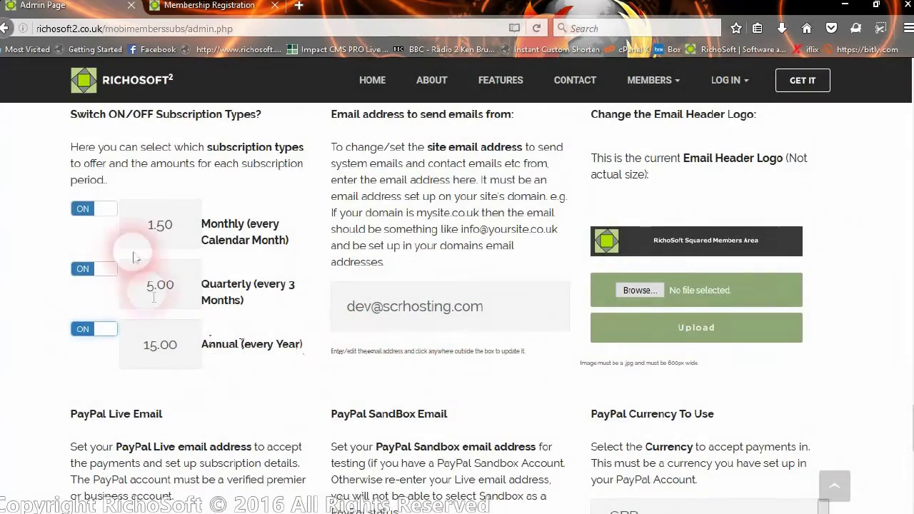
Step: Set the Monthly price to 3.50 and reload the registration form to see it listed
left_click(156, 349)
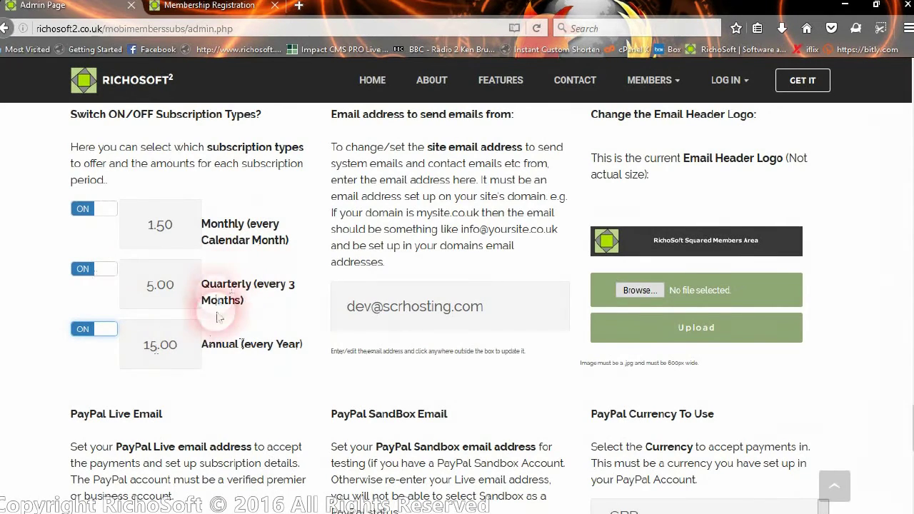
left_click(154, 235)
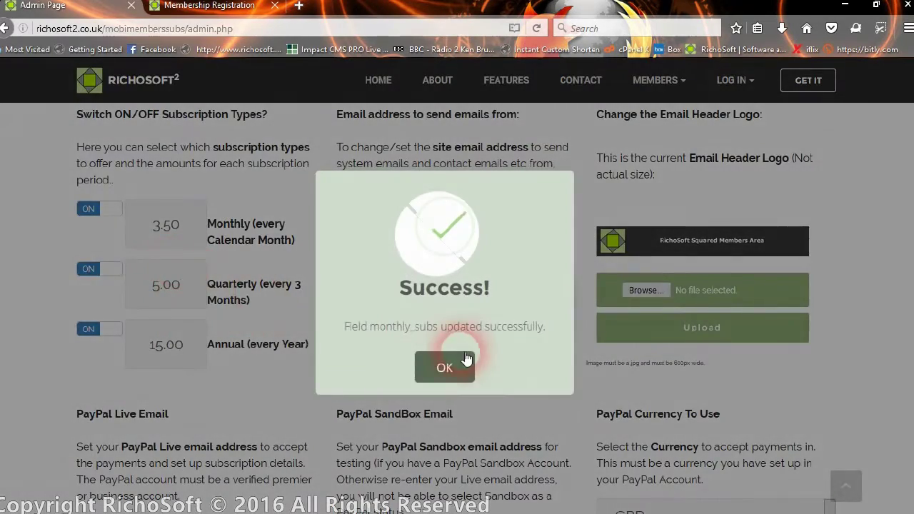
left_click(441, 367)
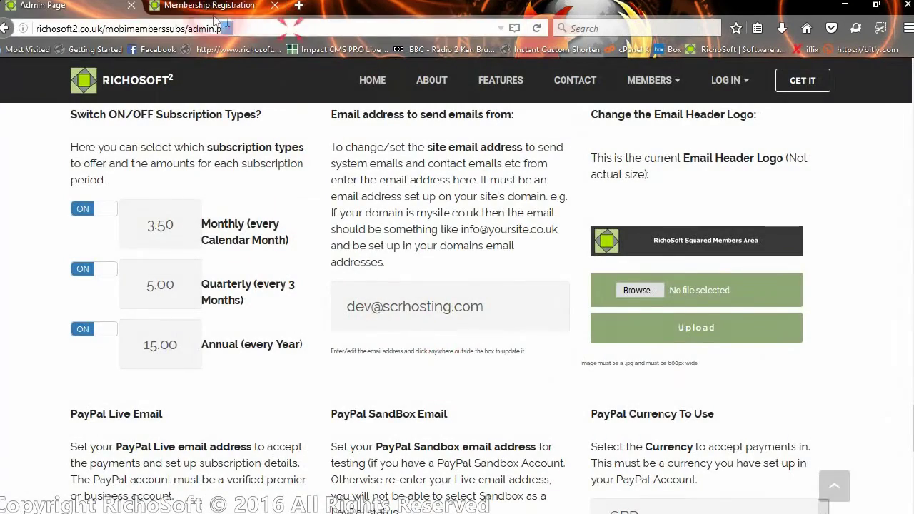
key("ctrl+Tab")
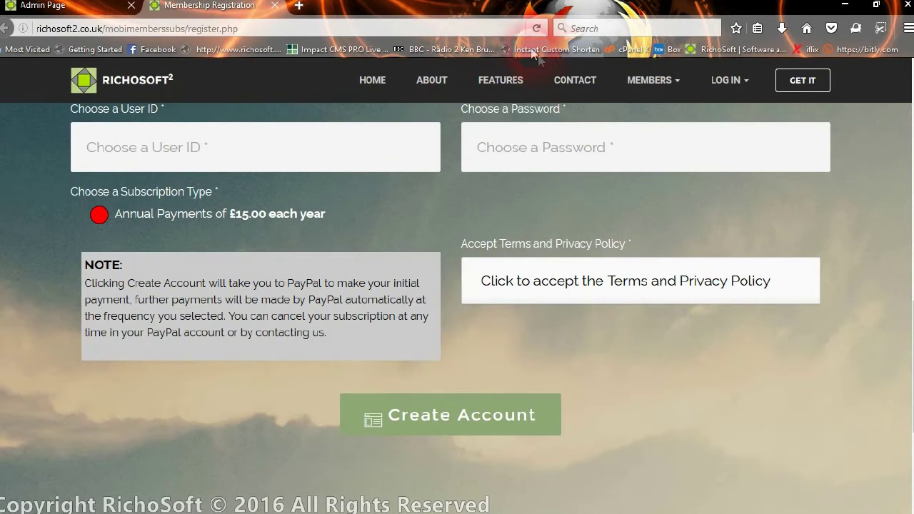
left_click(537, 28)
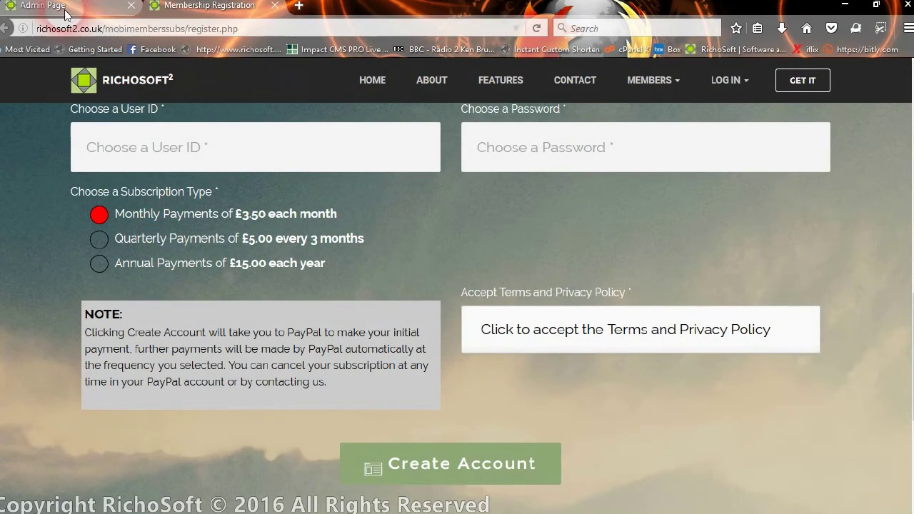
Step: Back on the Admin Page, restore the Monthly price to 1.50 and confirm
left_click(43, 5)
left_click(148, 225)
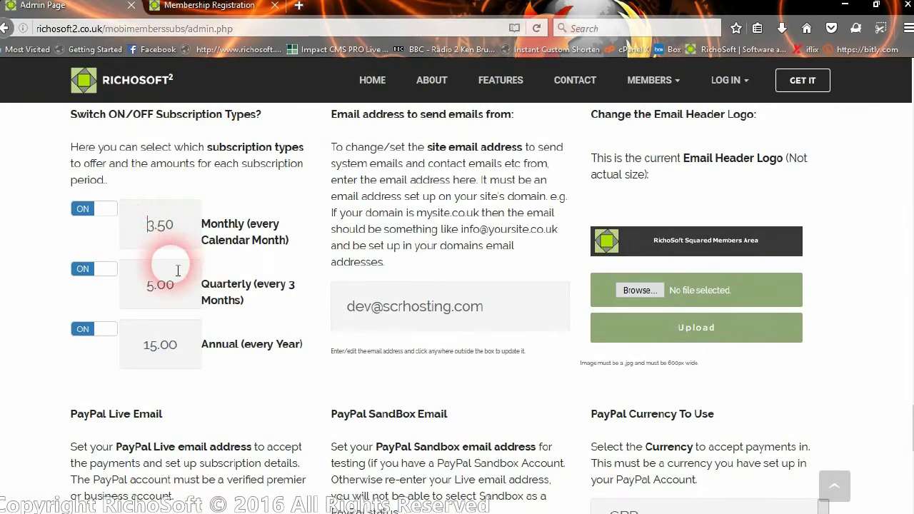
type("1")
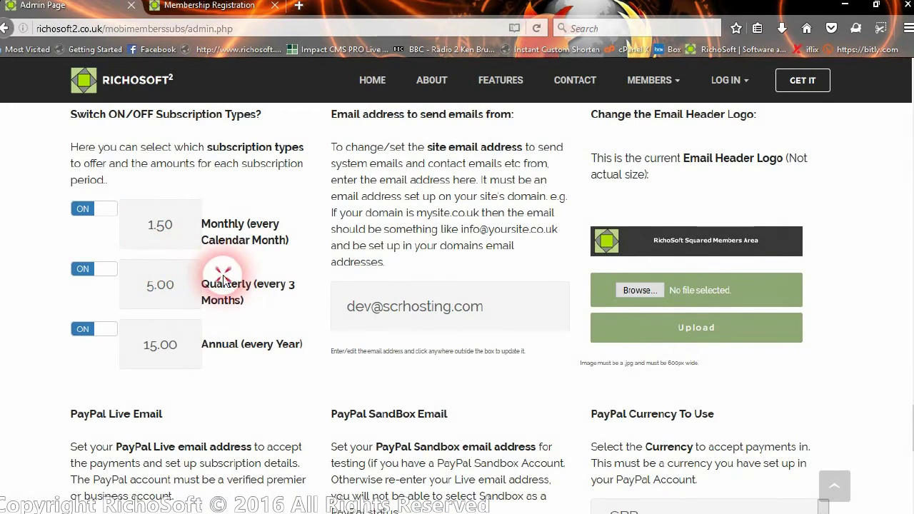
left_click(235, 226)
left_click(445, 367)
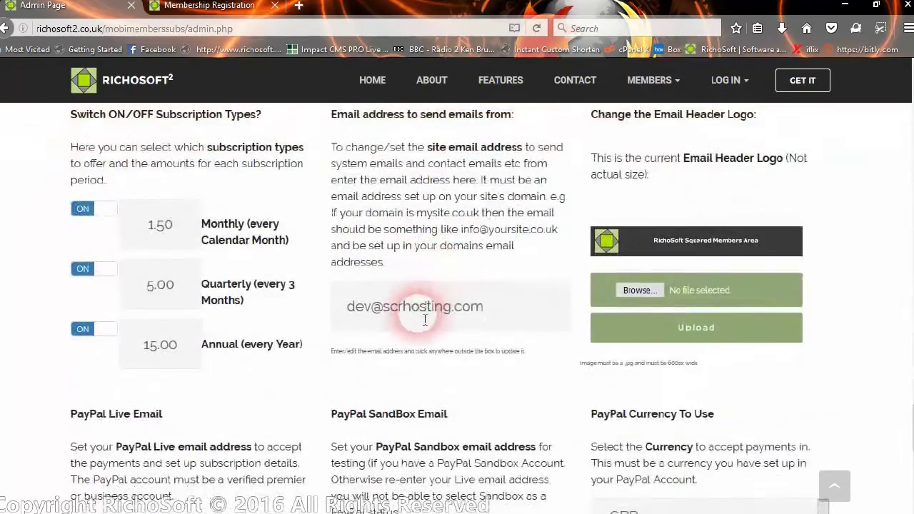
left_click(504, 312)
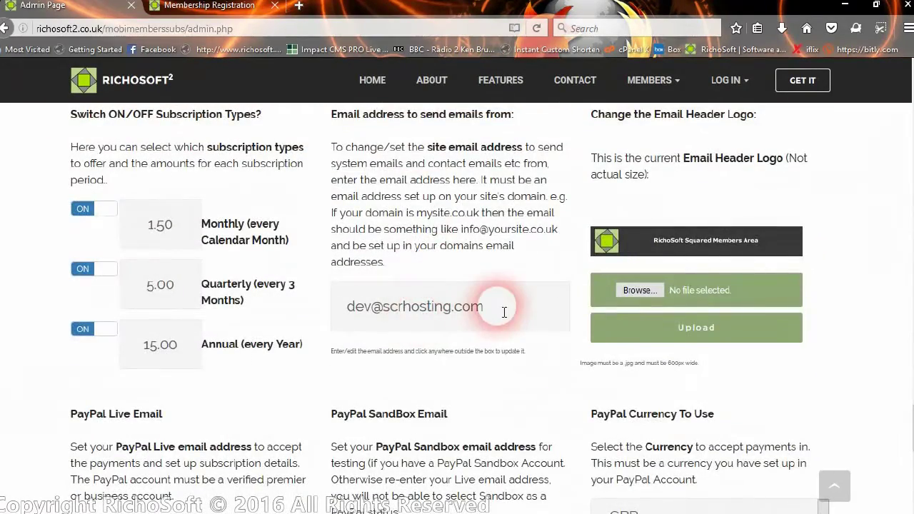
left_click(679, 243)
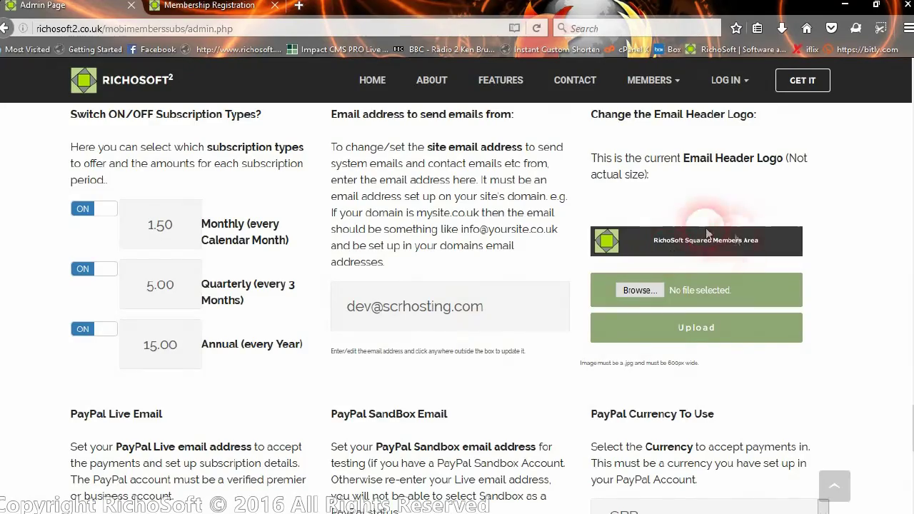
scroll(693, 290, "down", 4)
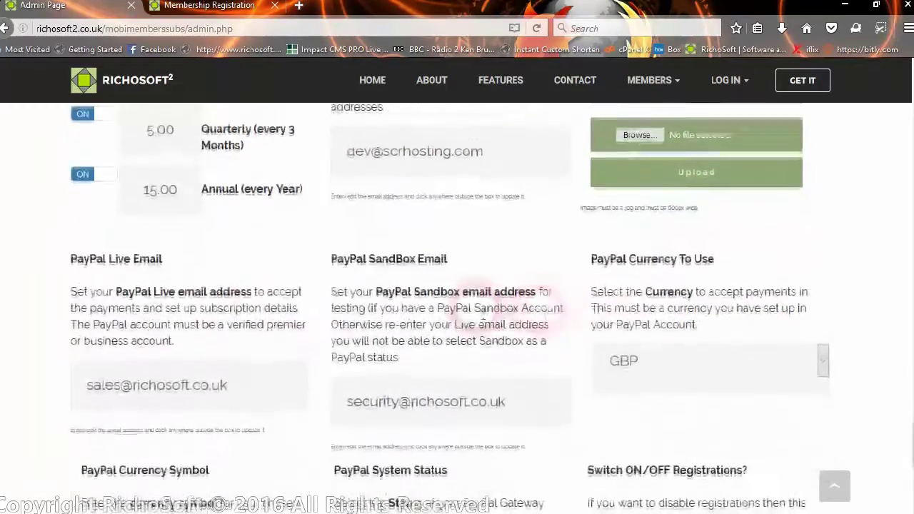
scroll(200, 305, "down", 2)
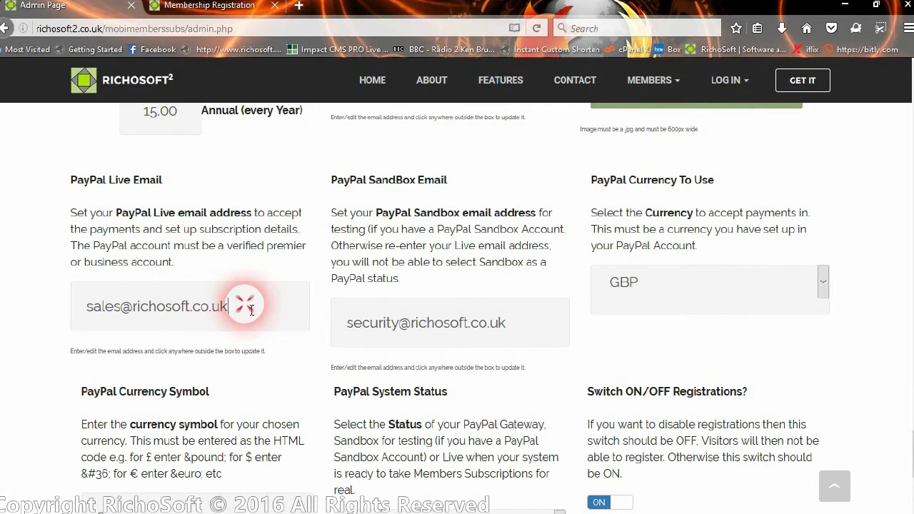
left_click_drag(250, 308, 10, 305)
left_click(393, 258)
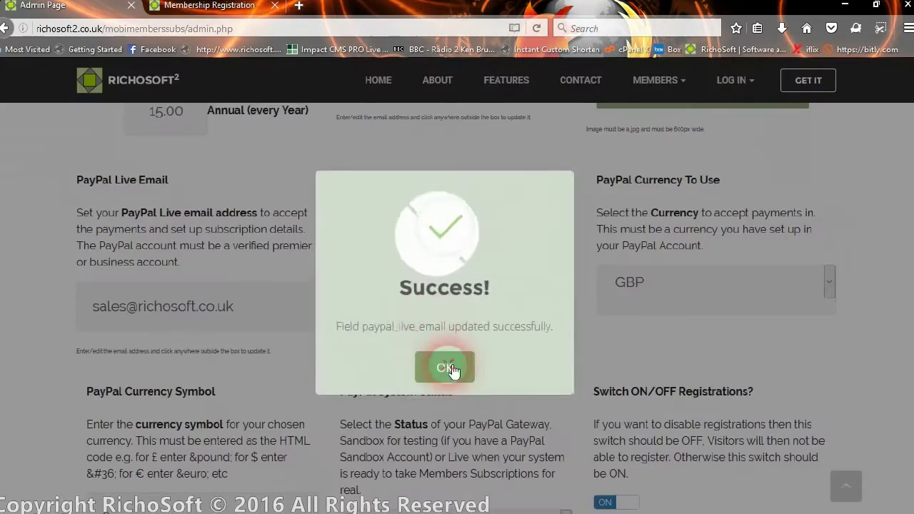
left_click(446, 368)
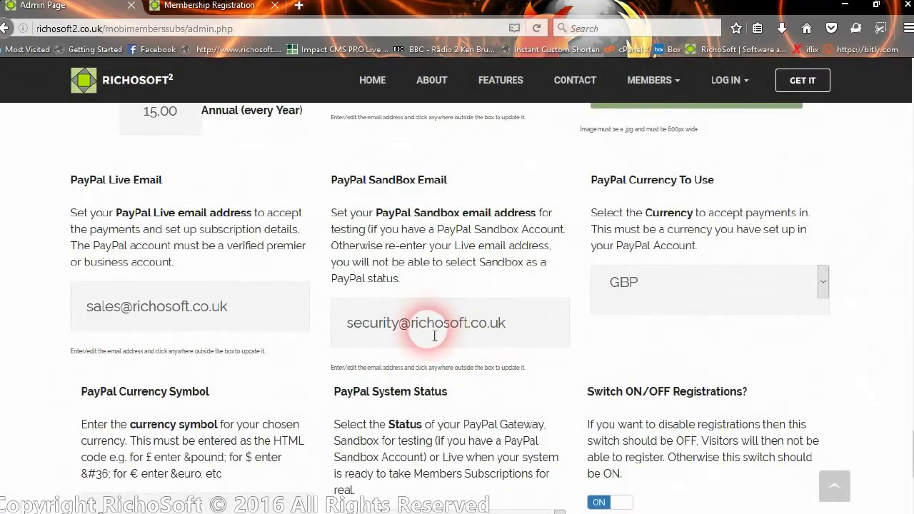
scroll(430, 344, "down", 2)
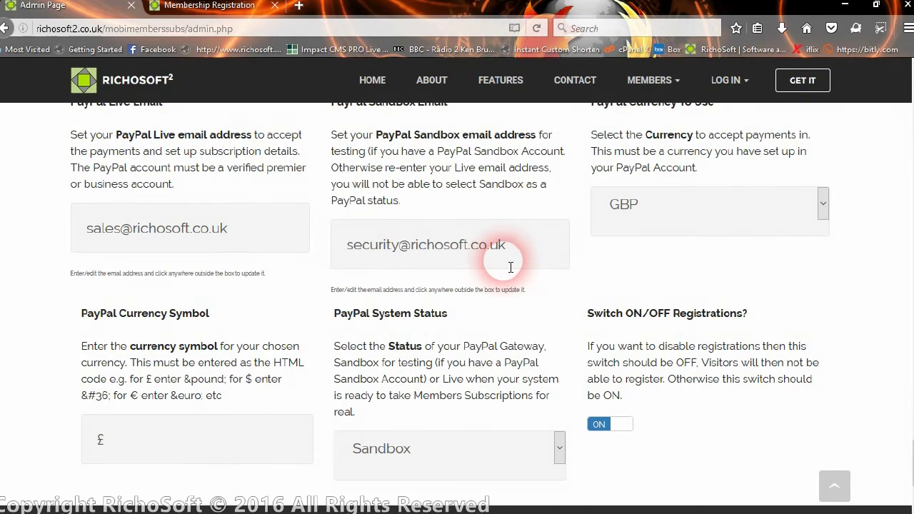
scroll(714, 243, "up", 4)
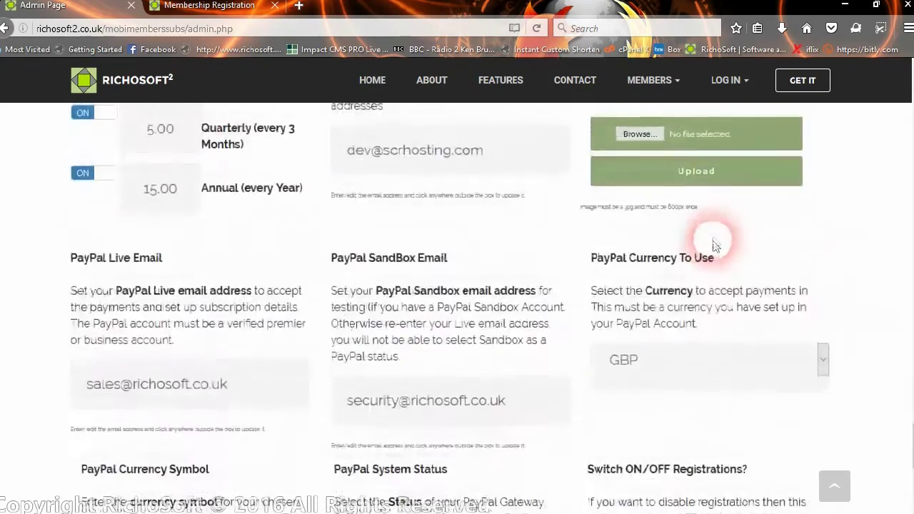
scroll(717, 246, "down", 2)
Step: Look through the PayPal Currency list and keep GBP selected
left_click(772, 284)
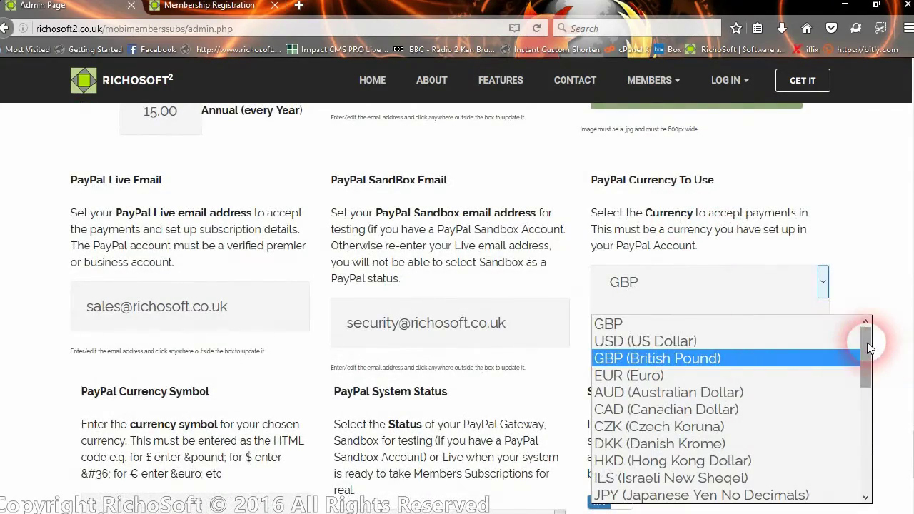
mouse_move(867, 348)
left_mouse_down()
mouse_move(868, 480)
mouse_move(863, 335)
left_mouse_up()
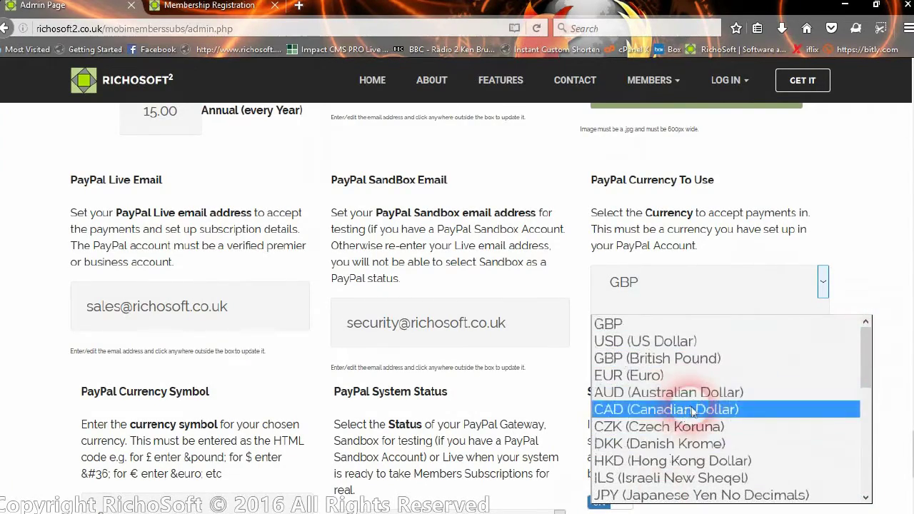
scroll(692, 413, "down", 4)
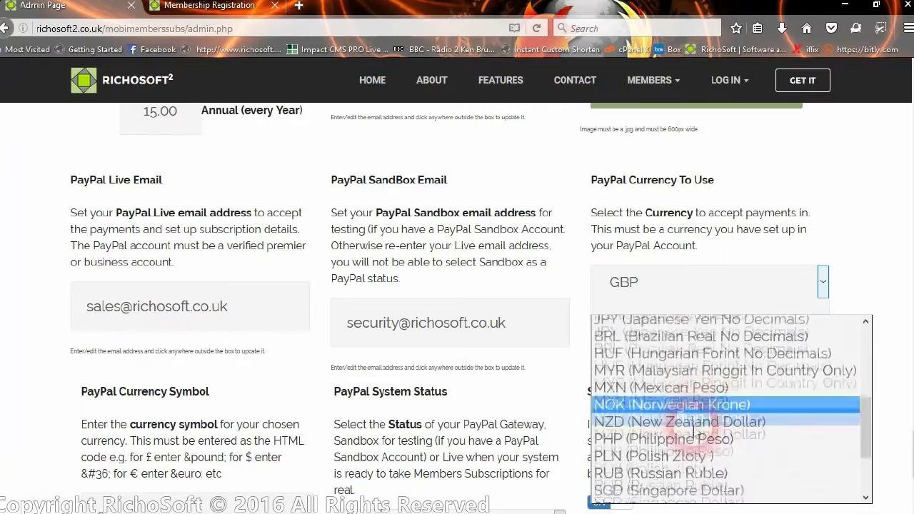
scroll(696, 433, "down", 1)
scroll(686, 405, "up", 3)
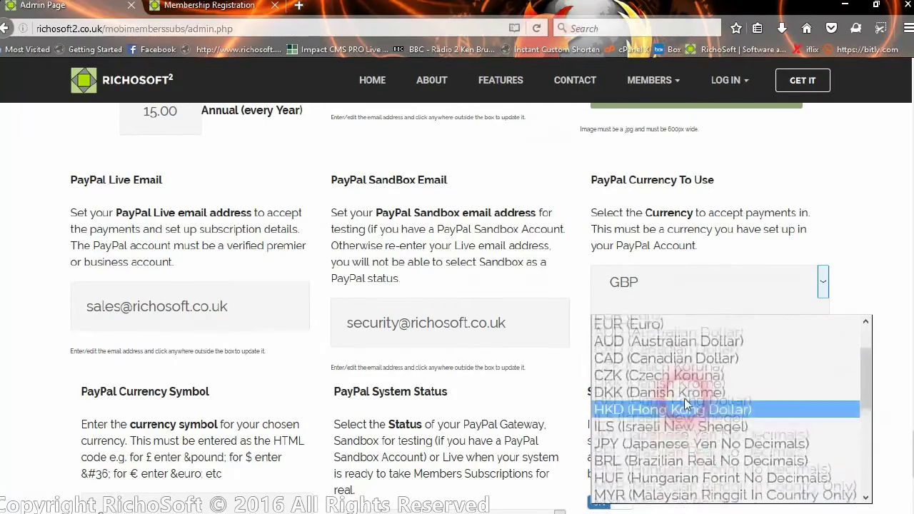
scroll(689, 357, "up", 2)
left_click(704, 296)
Step: Replace the £ currency symbol with &pound; and save it
scroll(535, 304, "down", 3)
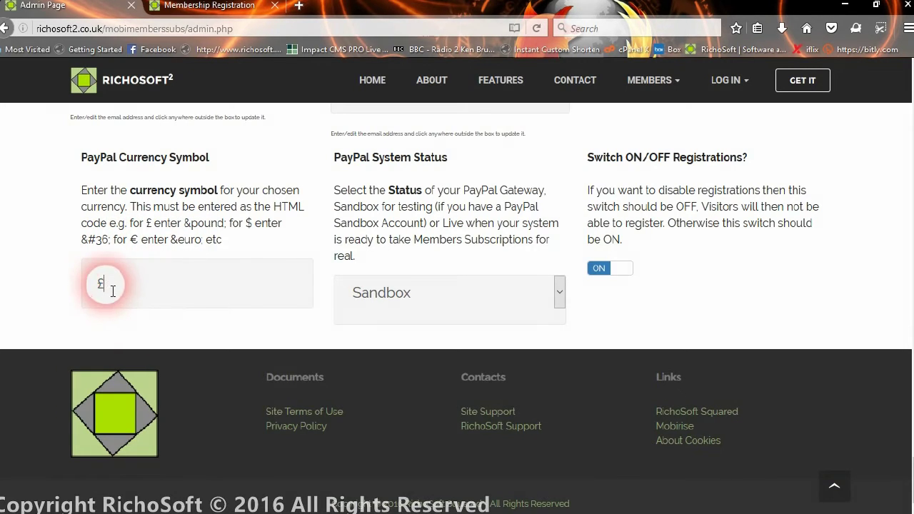
left_click_drag(112, 291, 85, 285)
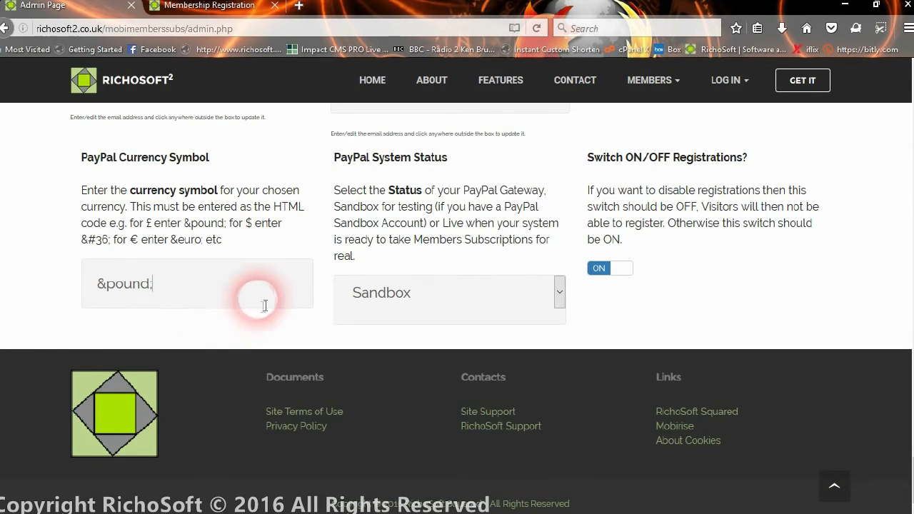
left_click(245, 323)
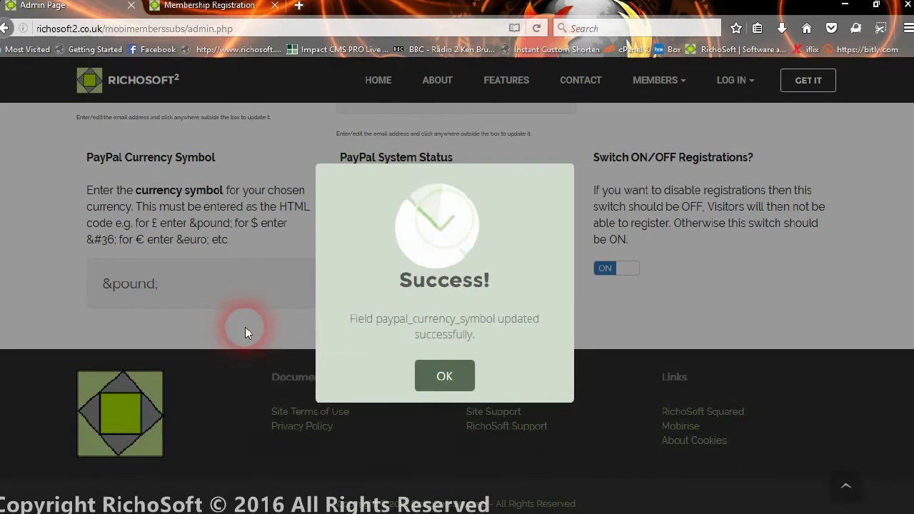
left_click(432, 384)
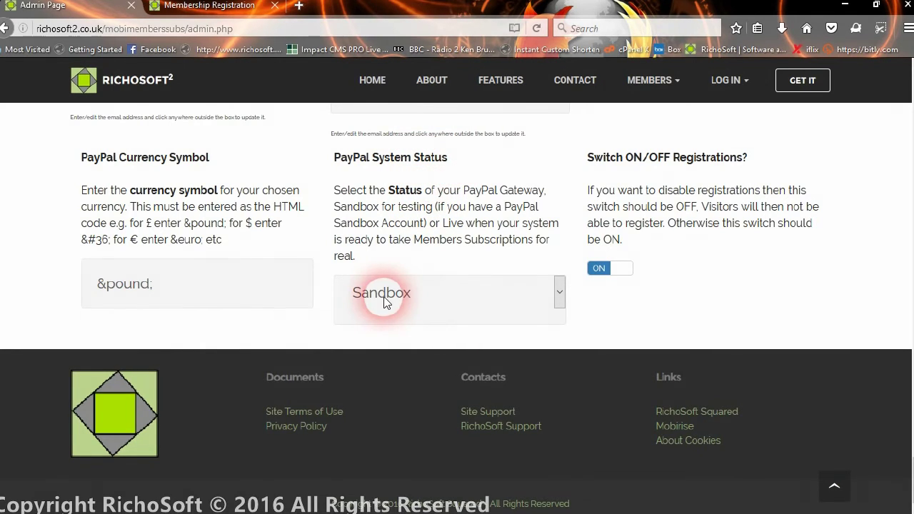
Step: Leave the PayPal system status on Sandbox and switch new member registrations off
left_click(503, 297)
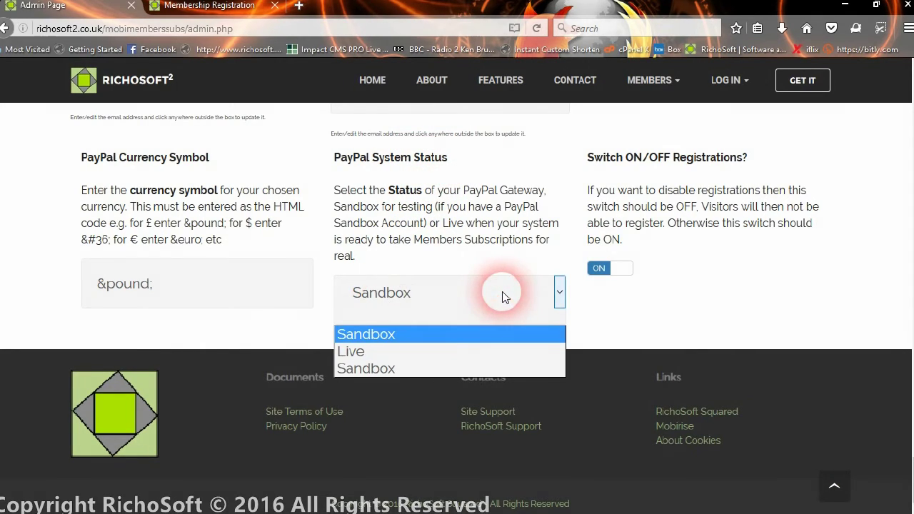
left_click(500, 296)
left_click(450, 302)
left_click(449, 300)
left_click(450, 304)
left_click(645, 312)
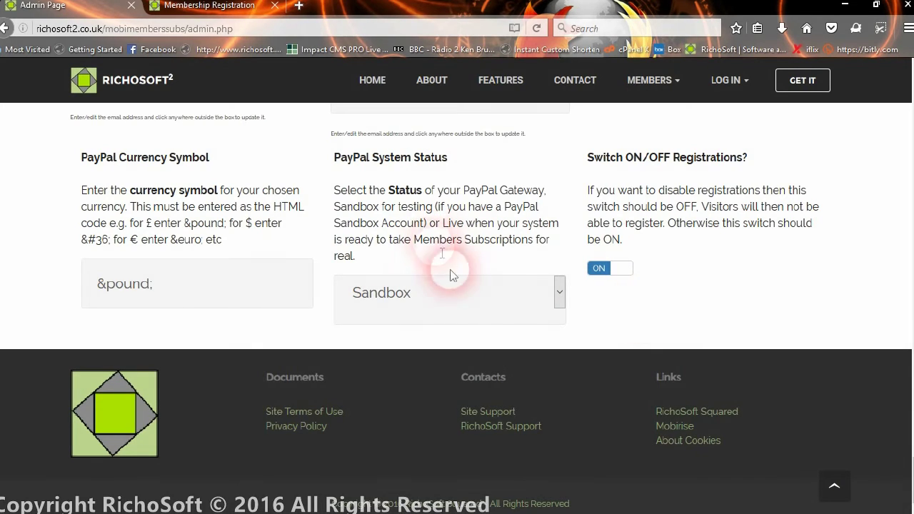
left_click(480, 300)
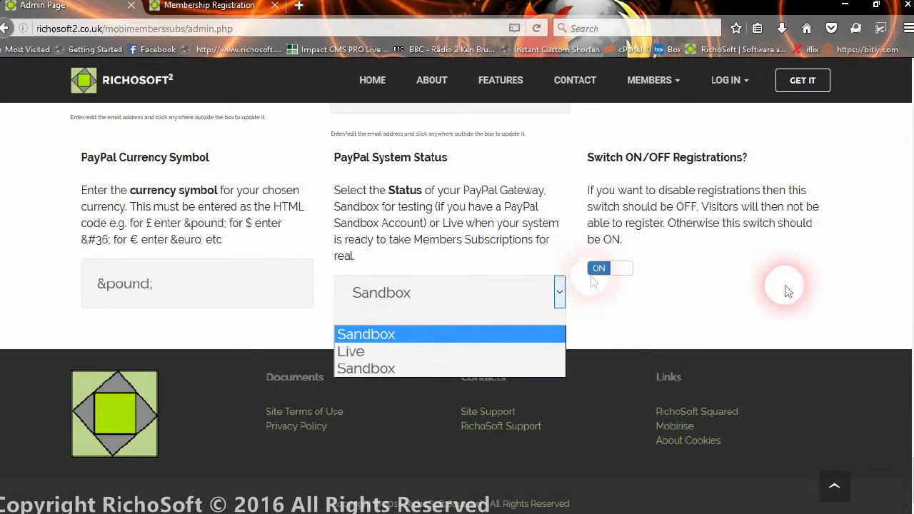
left_click(761, 307)
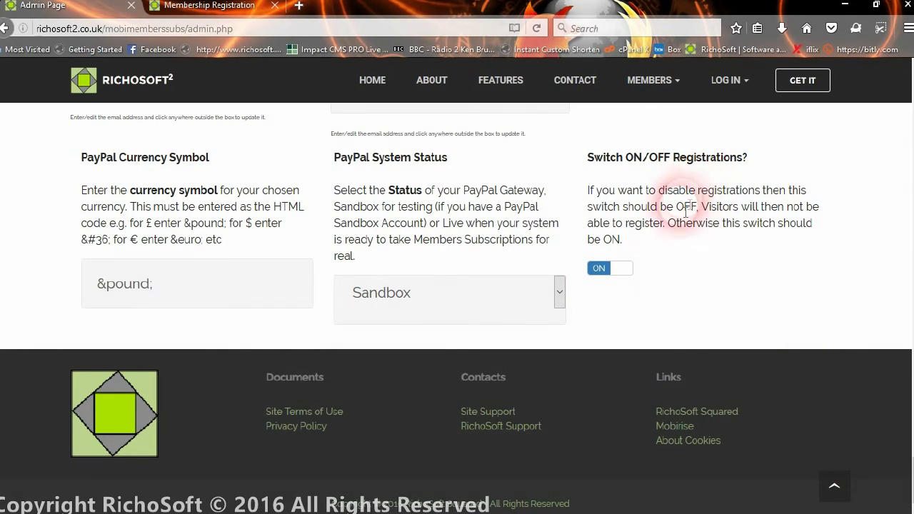
left_click(628, 273)
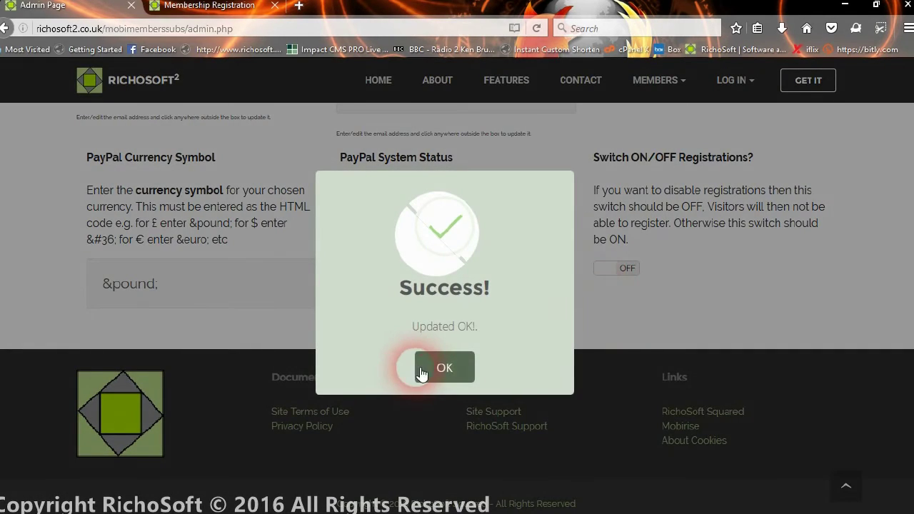
left_click(422, 374)
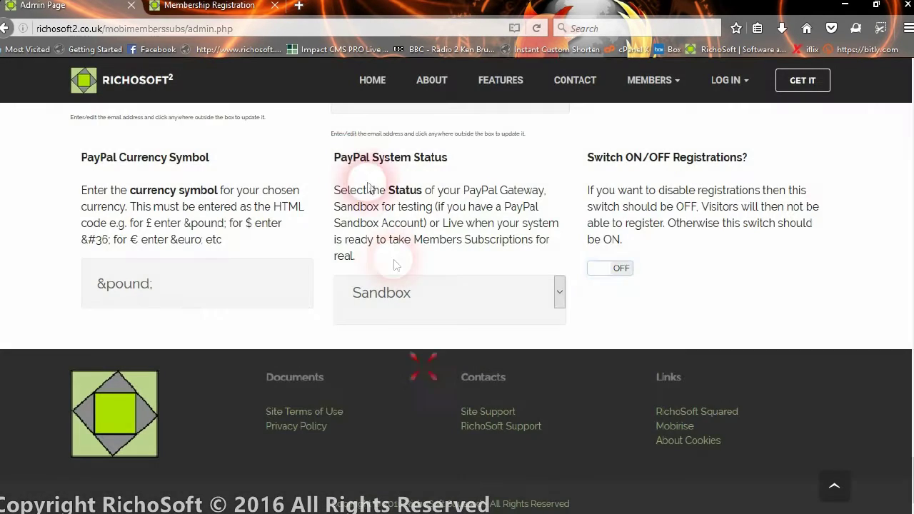
Step: Reload the registration page to show 'Sorry! Registrations are disabled at present'
left_click(208, 6)
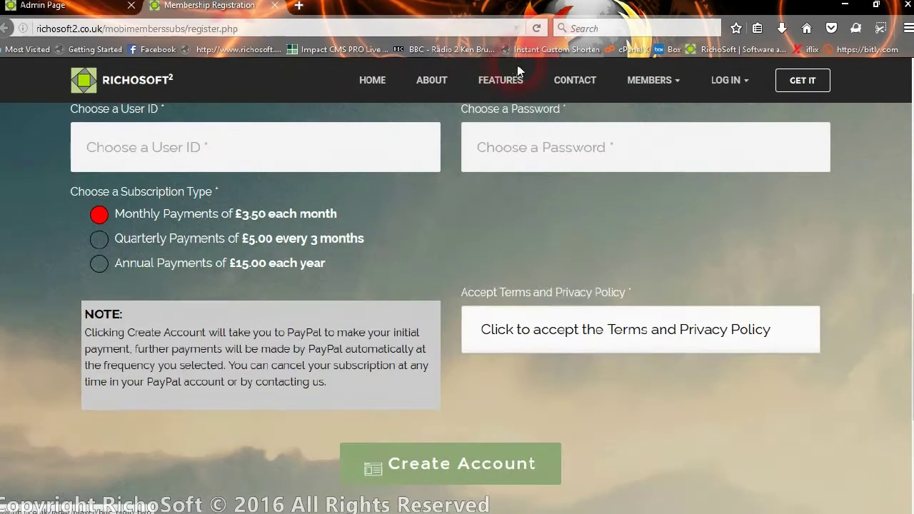
left_click(535, 28)
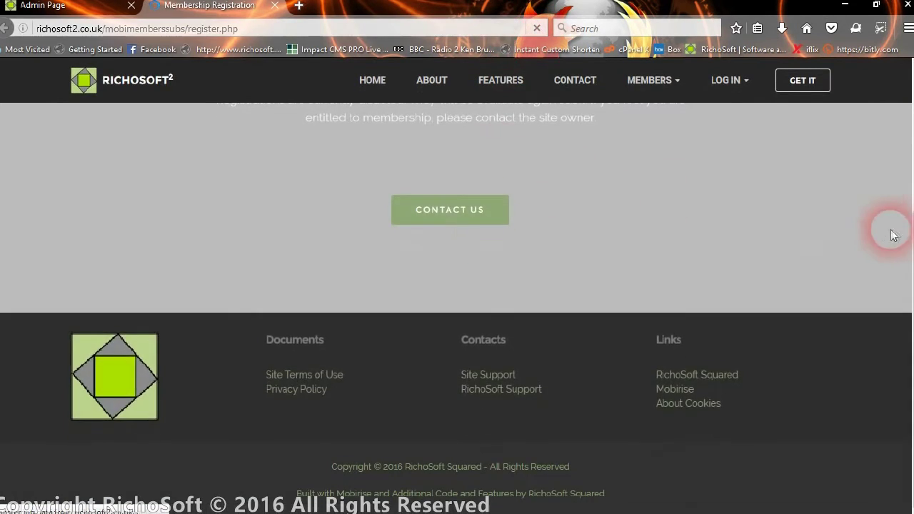
scroll(871, 228, "up", 5)
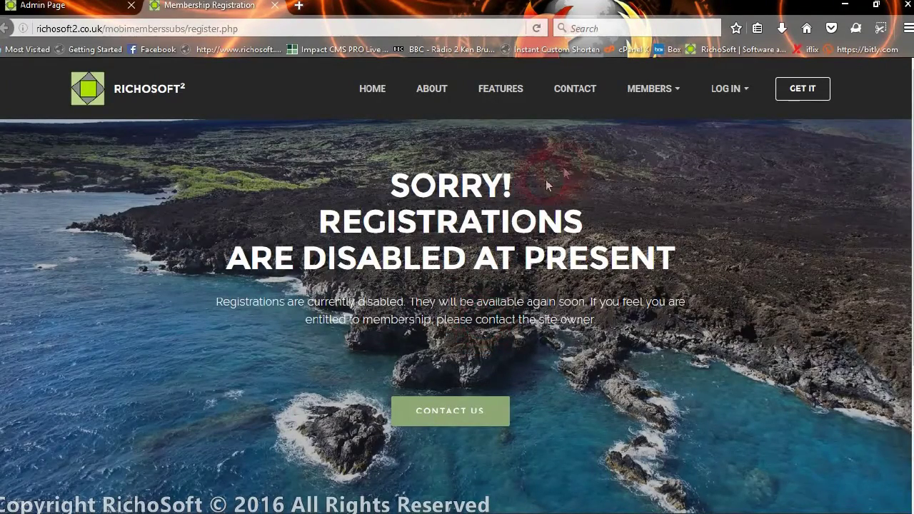
Step: Return to the Admin Page via Task View and toggle the registrations setting
key("super+Tab")
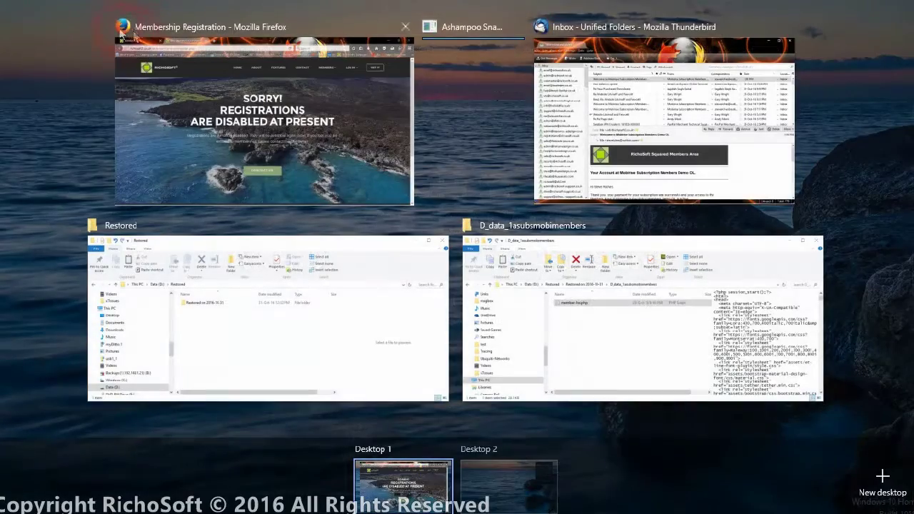
left_click(317, 102)
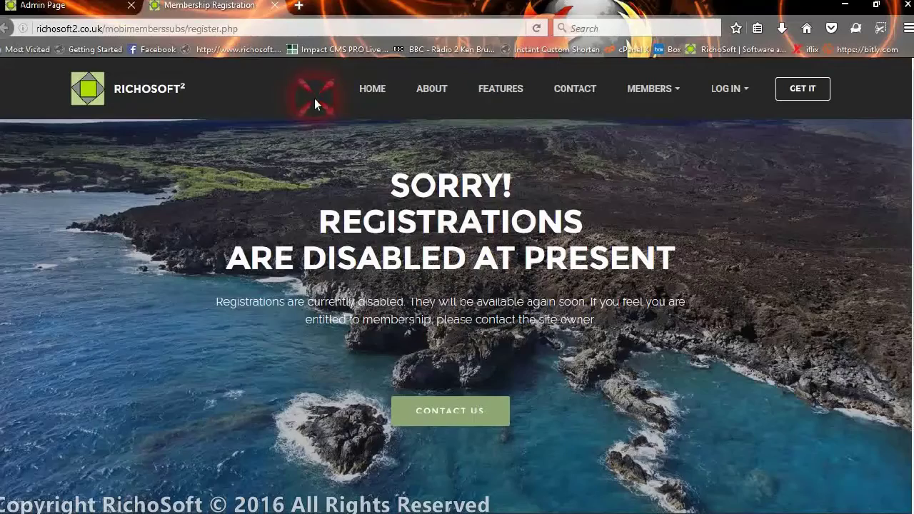
left_click(43, 5)
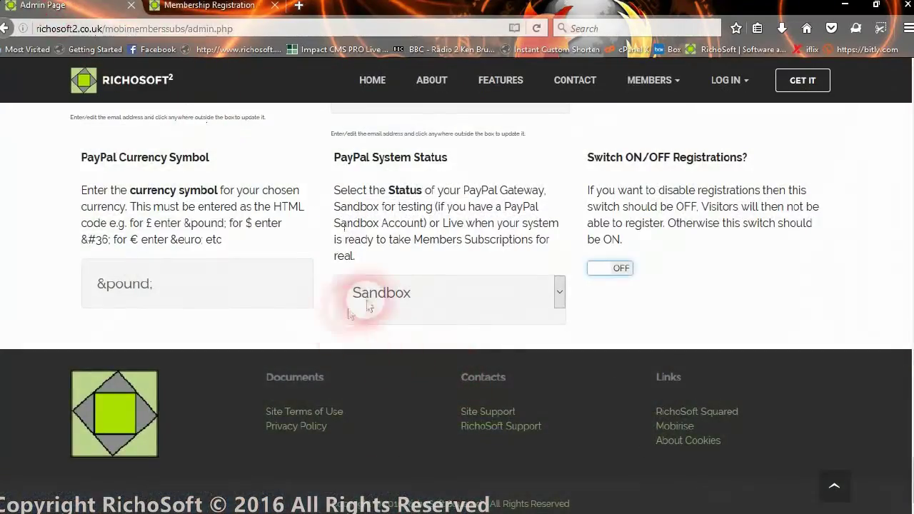
left_click(596, 268)
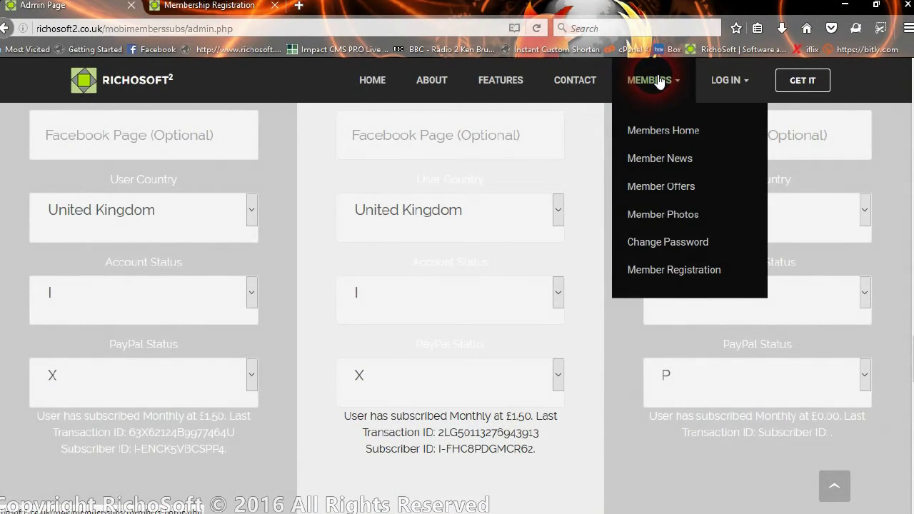
Step: Open Members Home and show, then hide, the change-password form
left_click(666, 128)
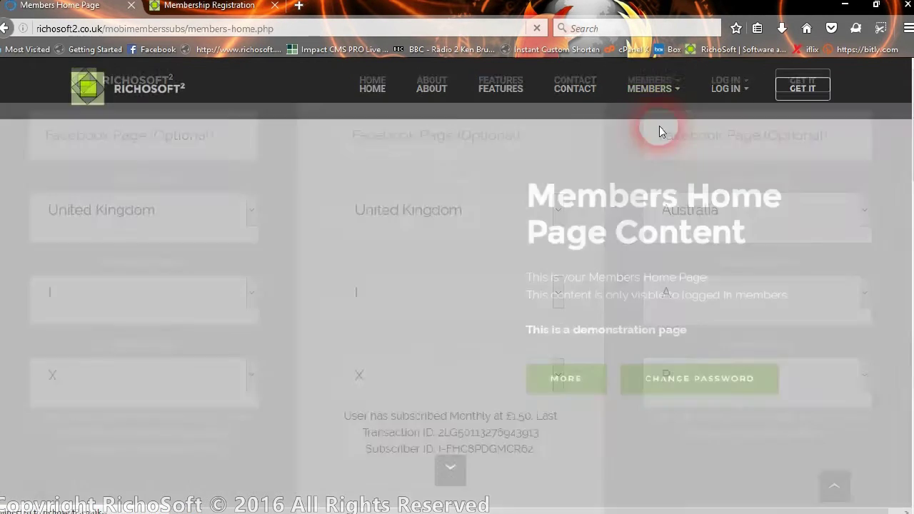
scroll(629, 343, "down", 5)
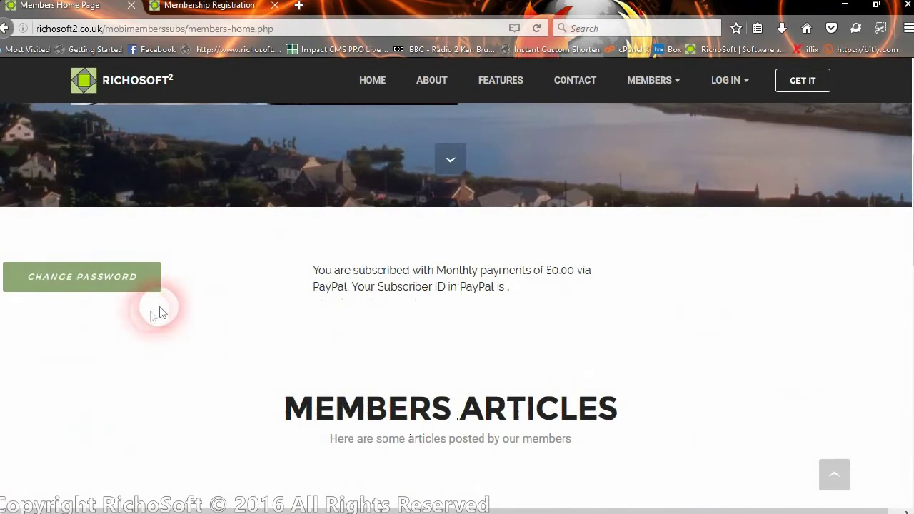
left_click(80, 288)
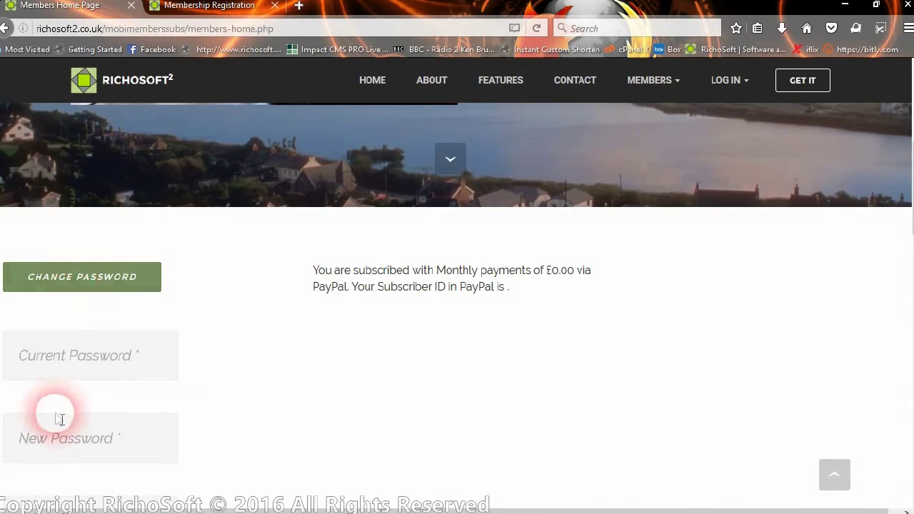
scroll(82, 451, "down", 3)
scroll(83, 414, "up", 1)
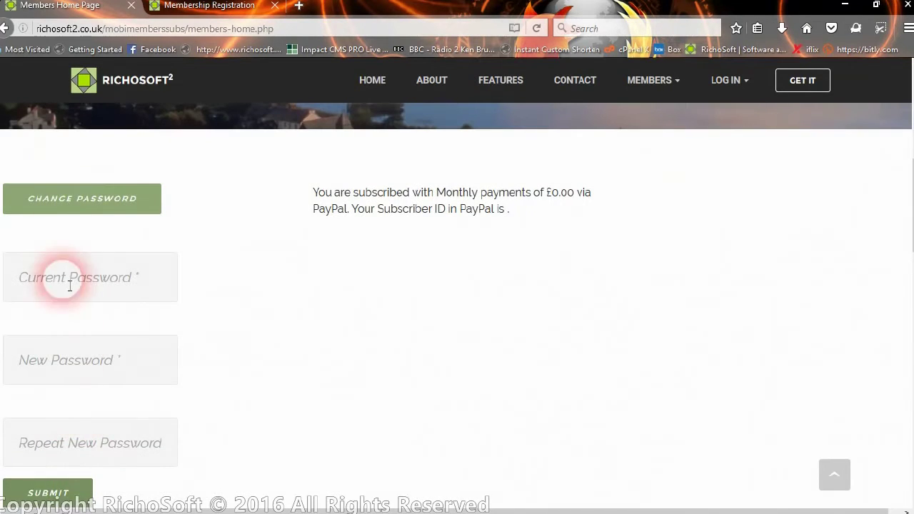
left_click(61, 198)
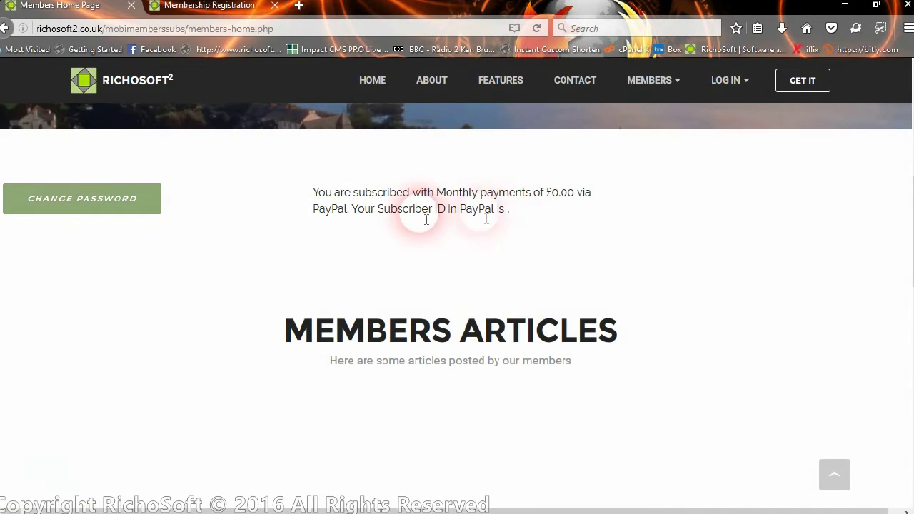
Step: Highlight the £0.00 Monthly subscription amount and the empty Subscriber ID
left_click(548, 215)
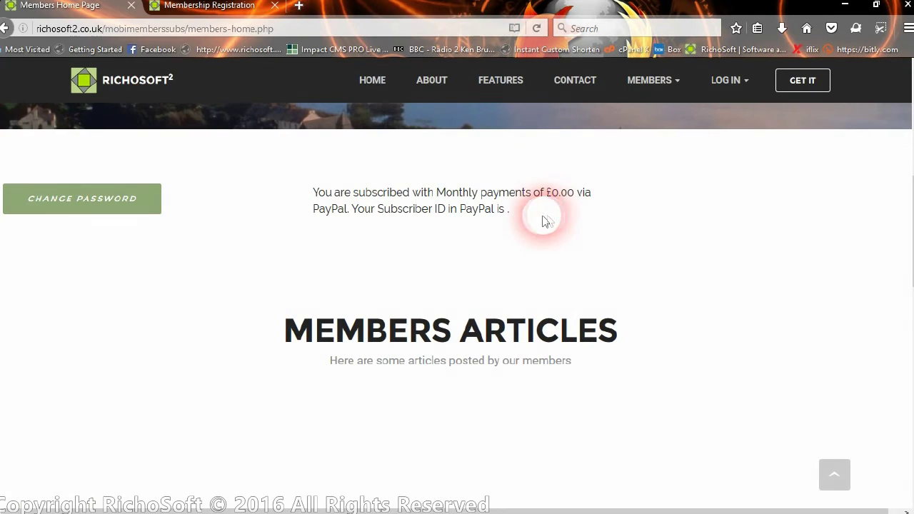
double_click(551, 193)
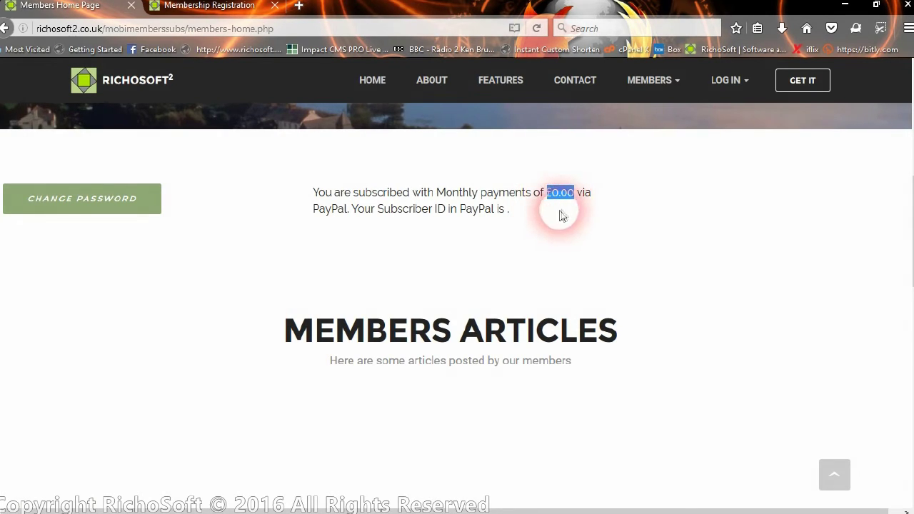
left_click(368, 187)
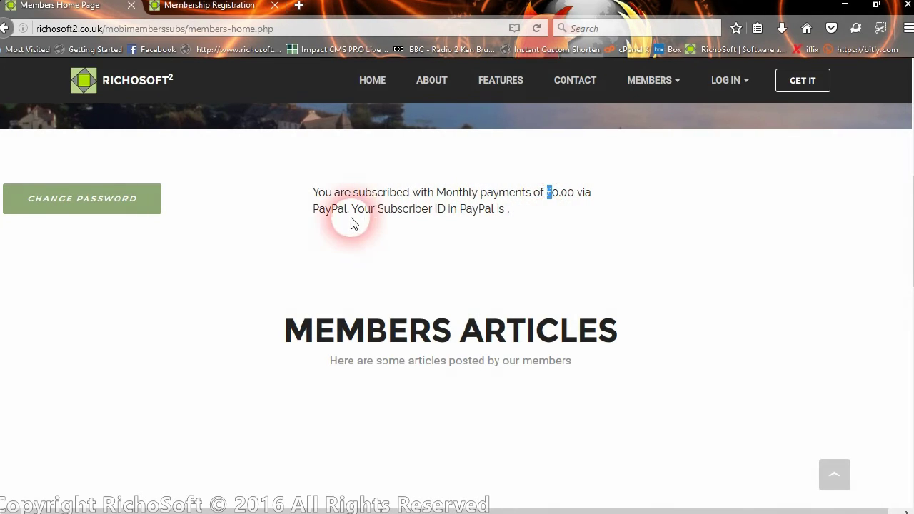
left_click_drag(504, 211, 561, 228)
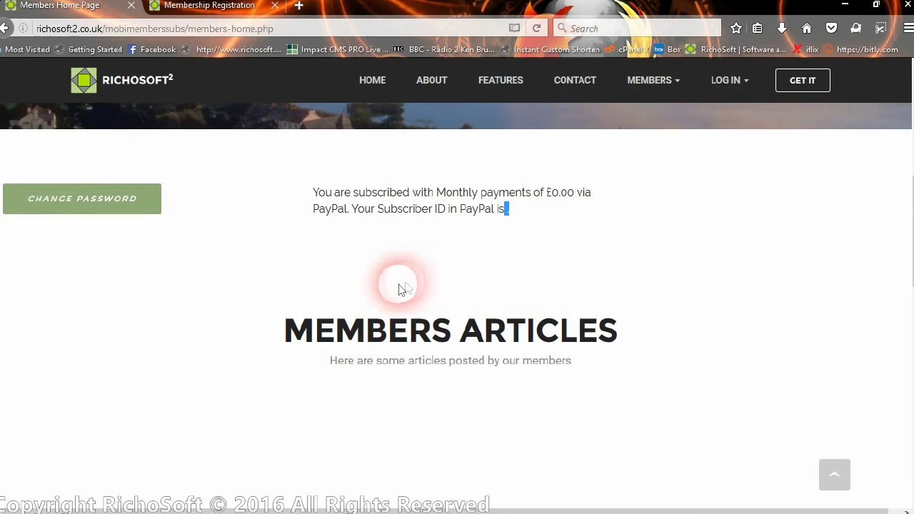
scroll(394, 278, "up", 2)
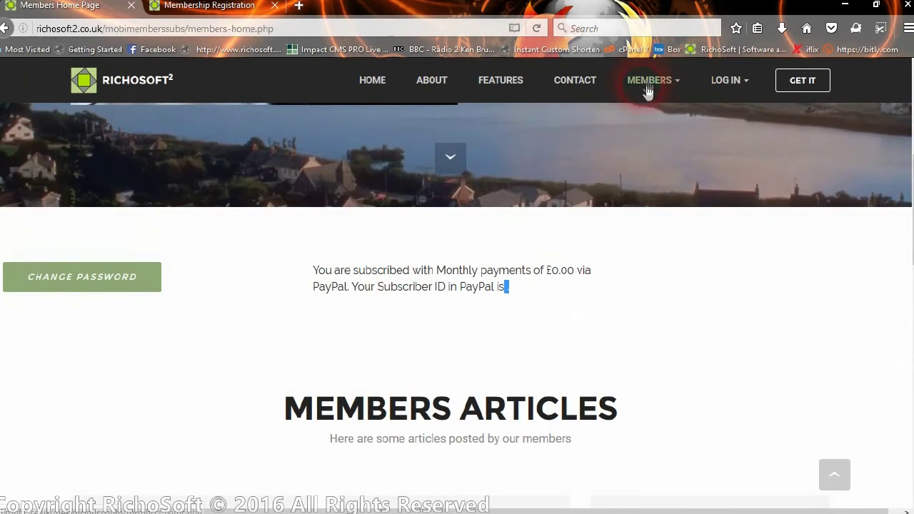
Step: Jump down to the Members Articles section of the Members Home page
scroll(648, 134, "up", 2)
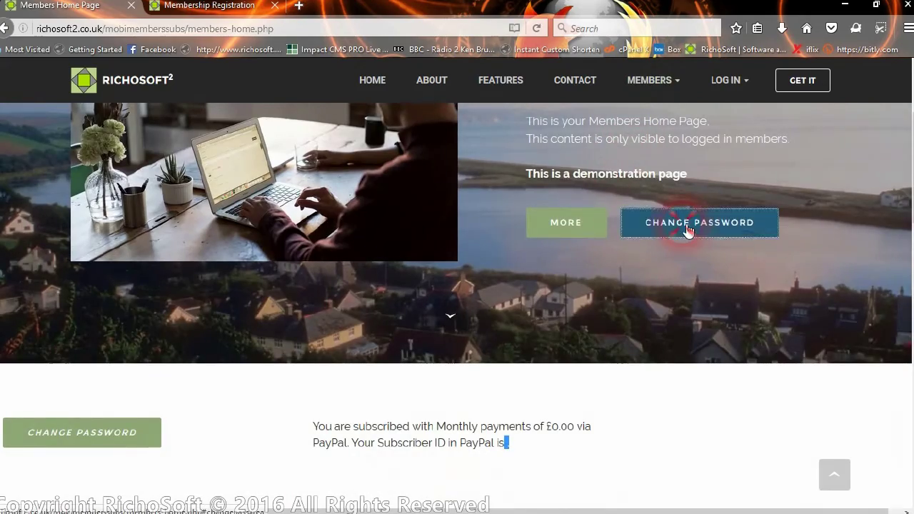
left_click_drag(688, 231, 571, 234)
left_click(571, 234)
scroll(646, 346, "down", 3)
scroll(647, 347, "down", 5)
scroll(651, 307, "up", 5)
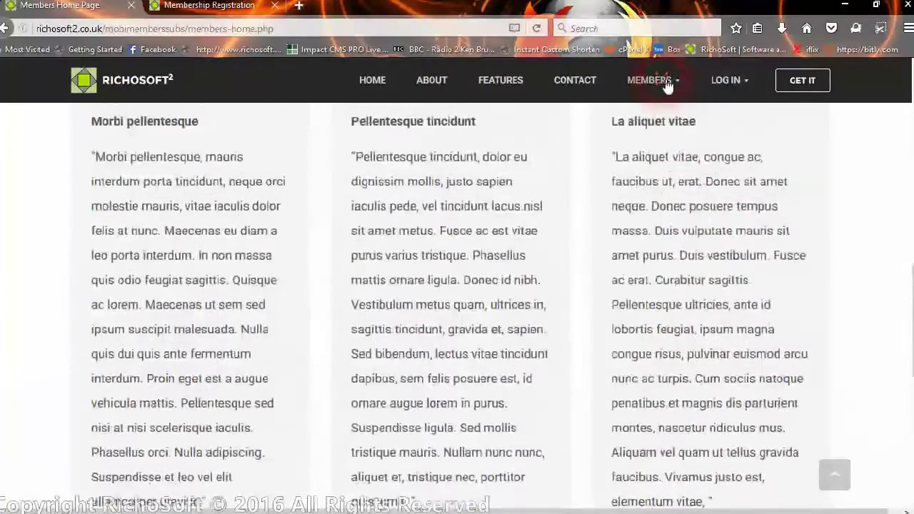
Step: Open Member News, then Member Offers, from the Members menu
left_click(672, 80)
left_click(667, 162)
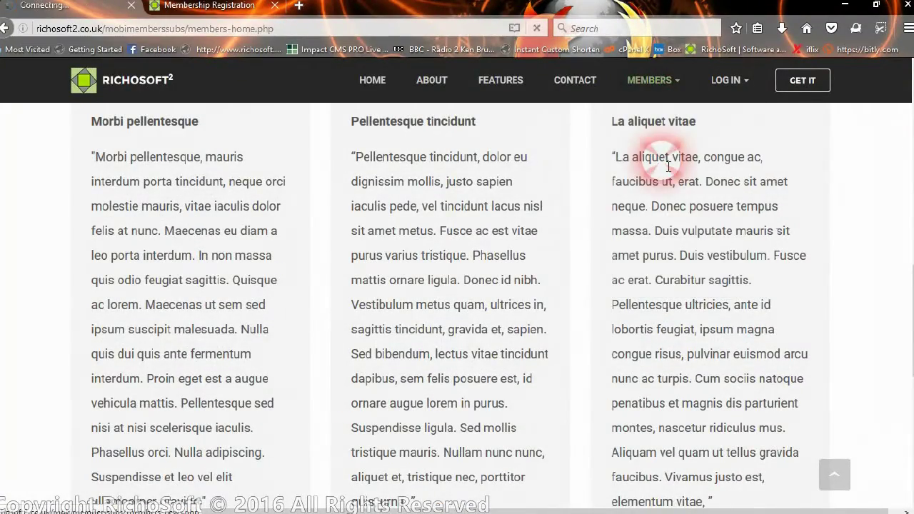
scroll(659, 271, "down", 1)
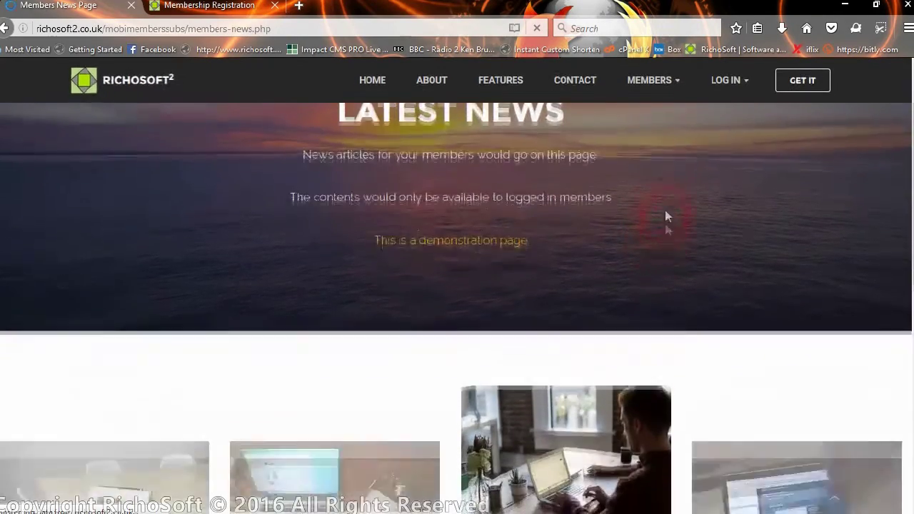
left_click(645, 82)
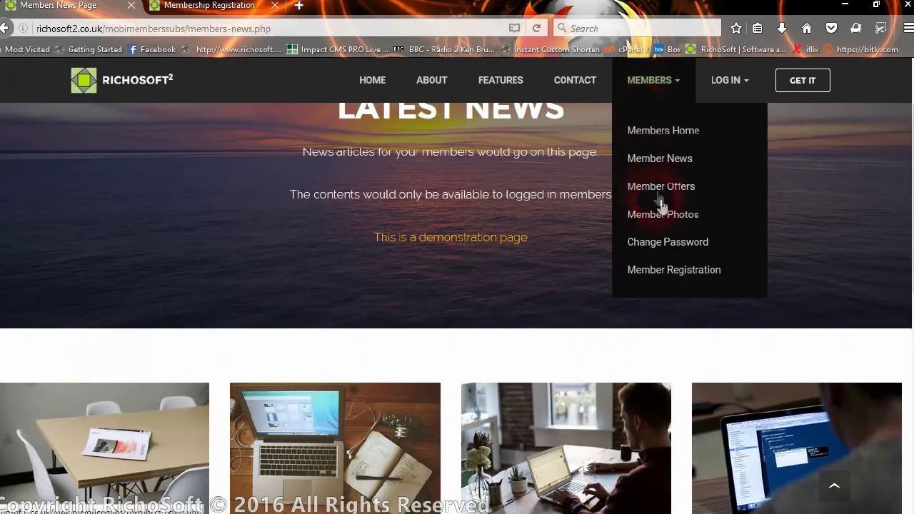
left_click(658, 167)
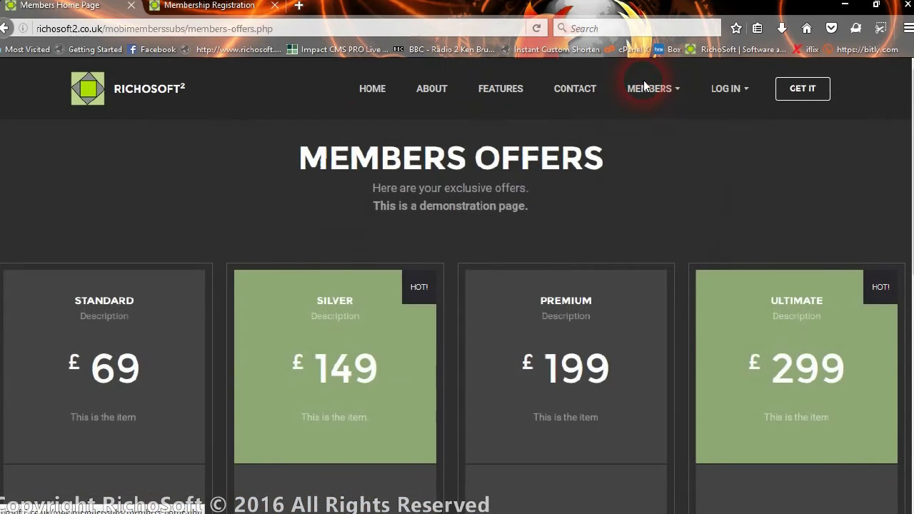
left_click(648, 93)
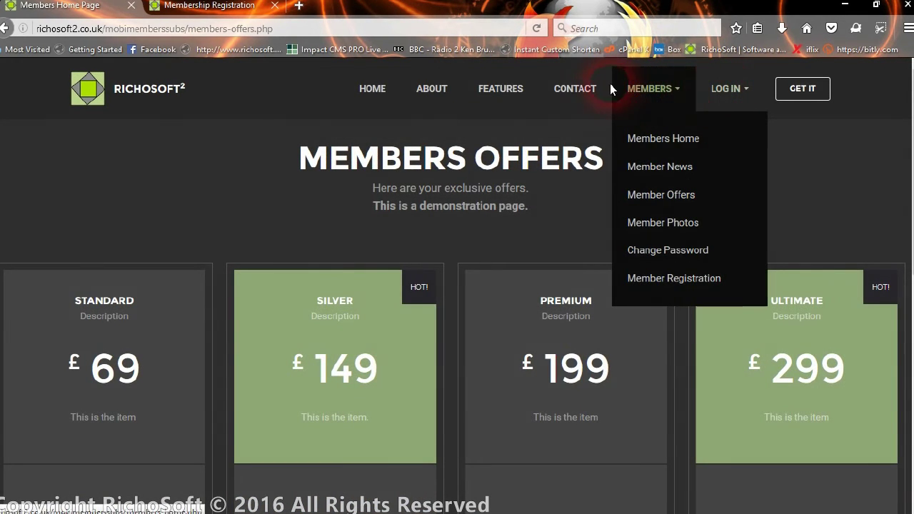
Step: Log out through the Log In menu, then reopen Members Home to see 'Access Denied'
left_click(731, 96)
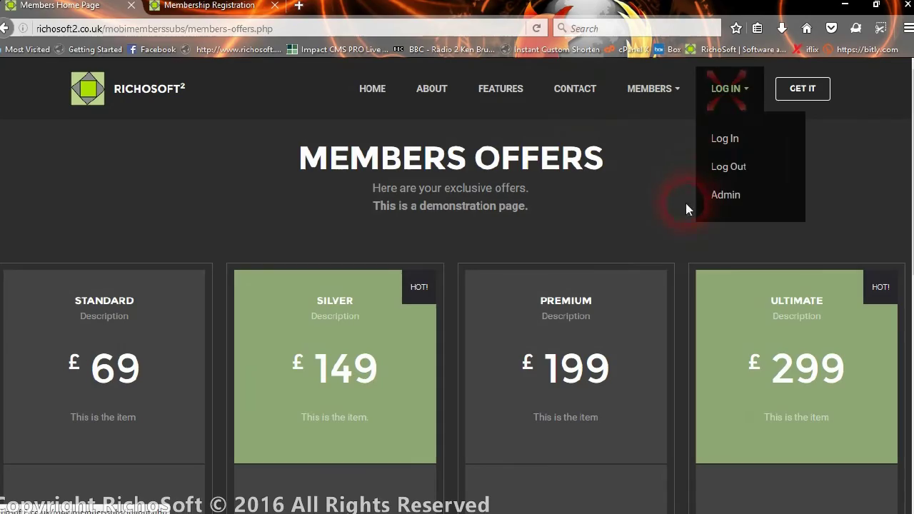
left_click(732, 174)
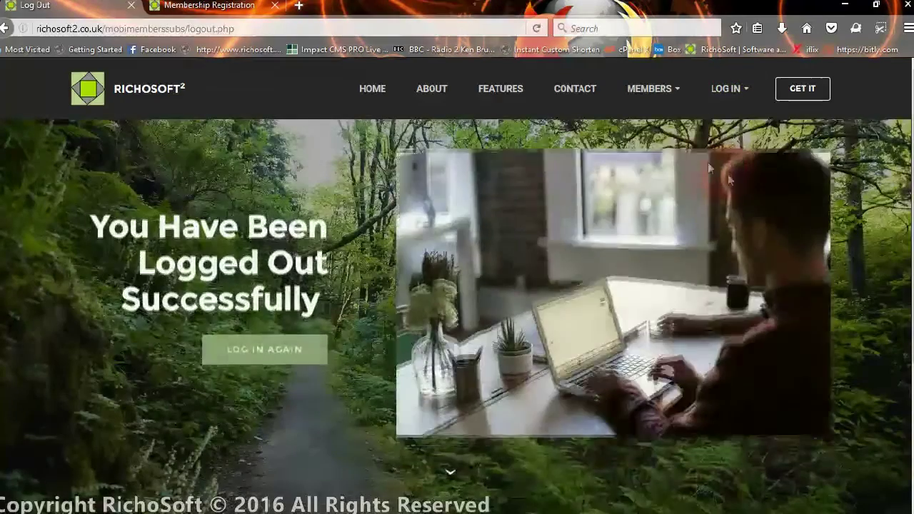
left_click(659, 96)
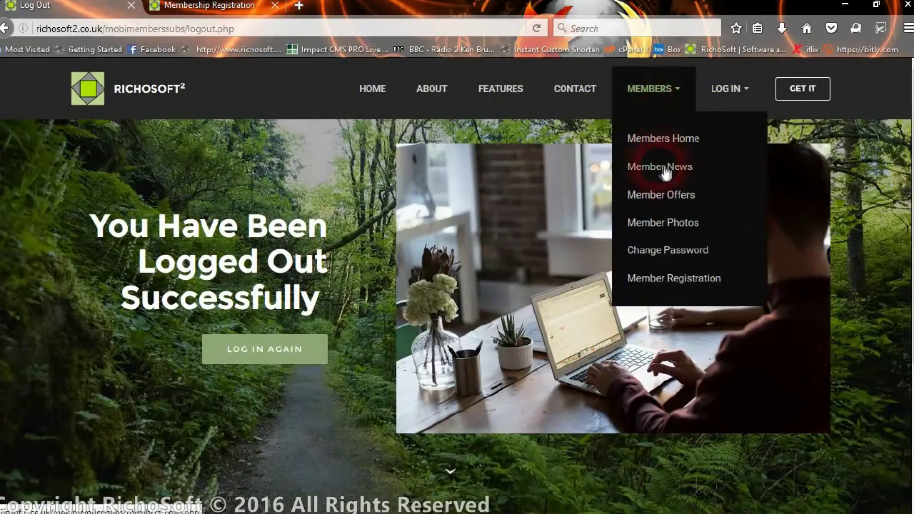
left_click(665, 139)
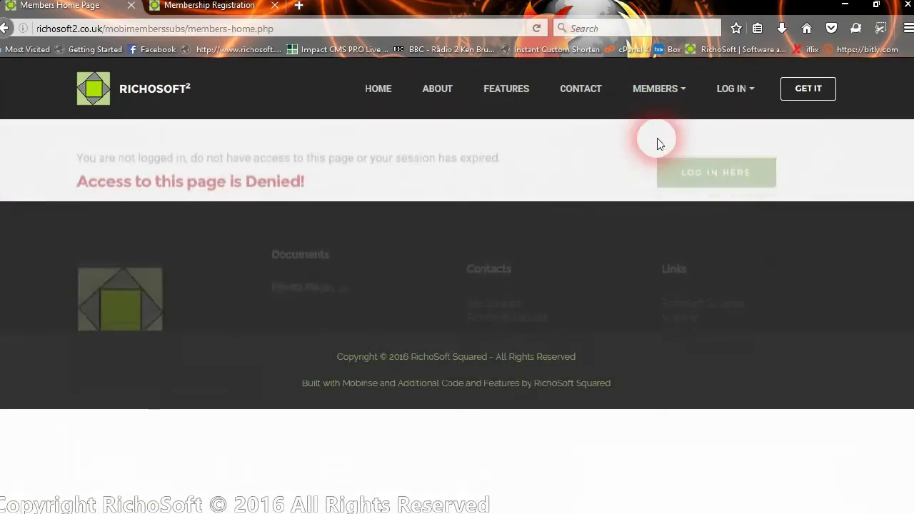
left_click_drag(330, 229, 317, 230)
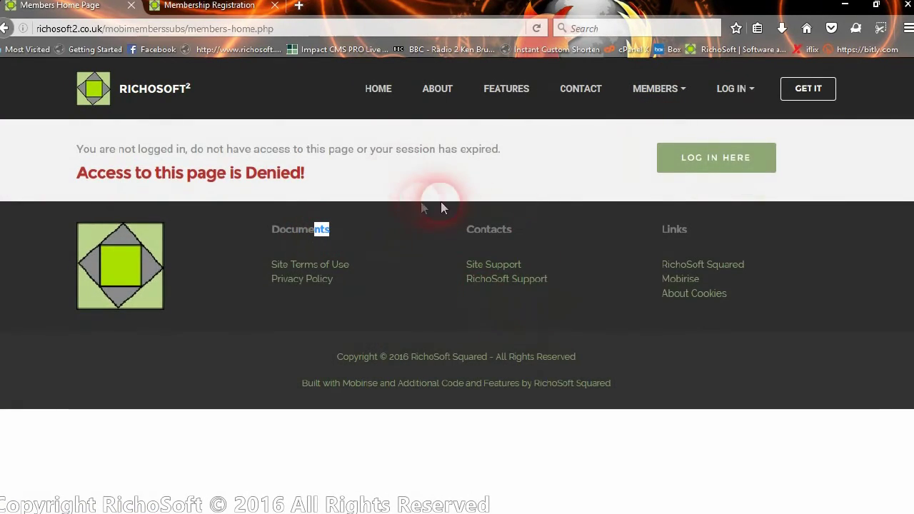